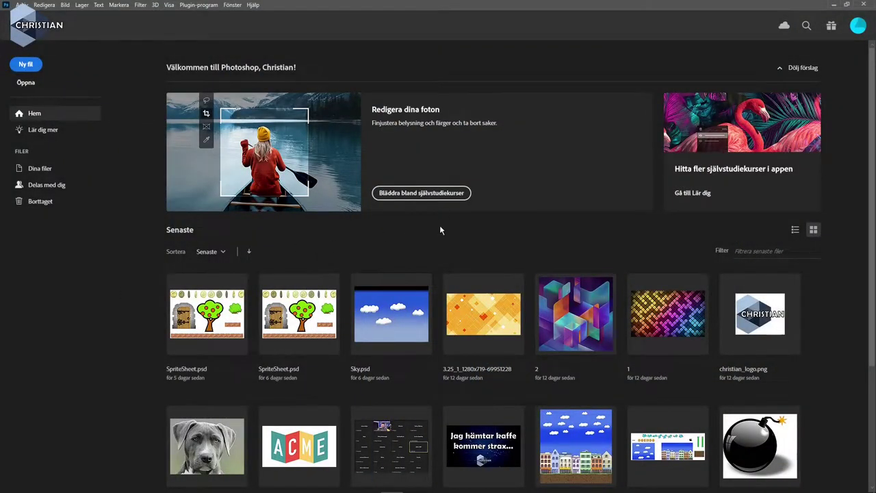
- Start a new document sized 1024 × 1024 px at 300 ppi
key("ctrl+n")
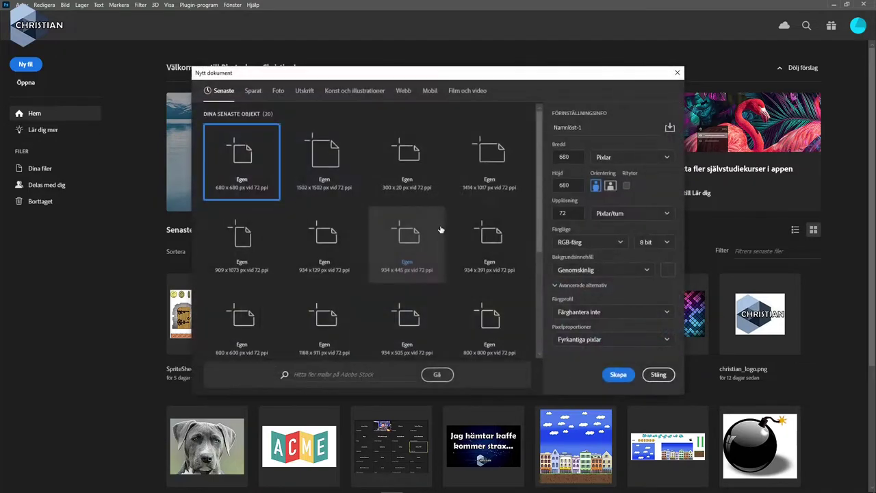
double_click(579, 159)
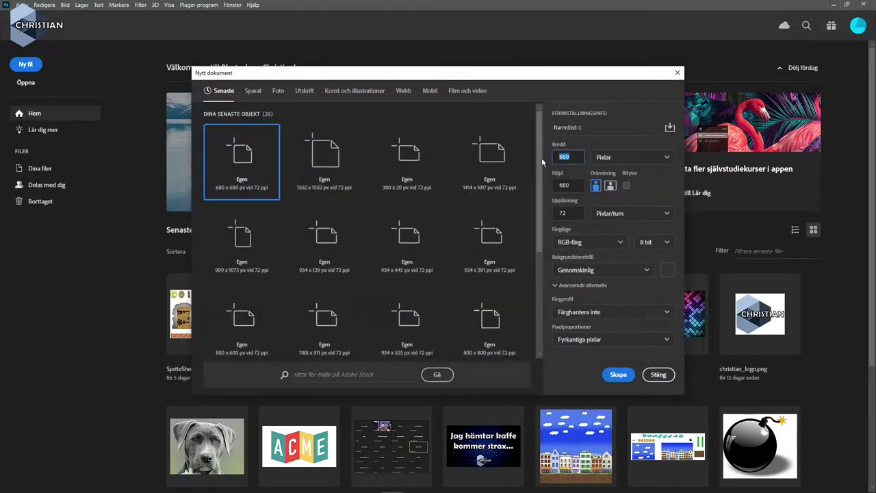
type("1024")
key("Tab")
type("1024")
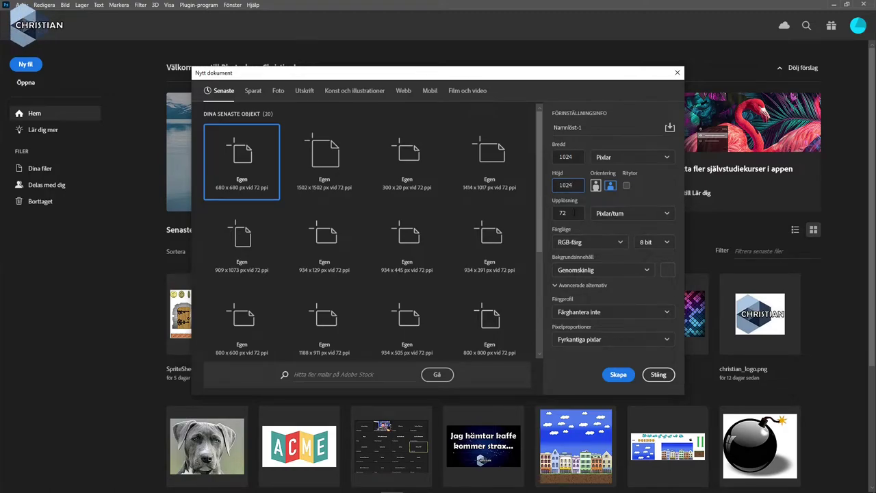
key("Tab")
type("30")
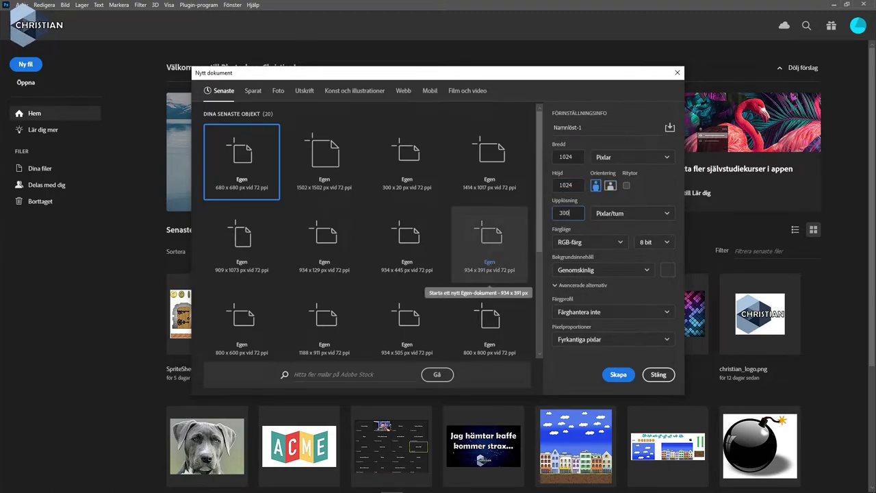
- Set Grayscale colour mode at 16 bit with a white background and create the document
left_click(590, 242)
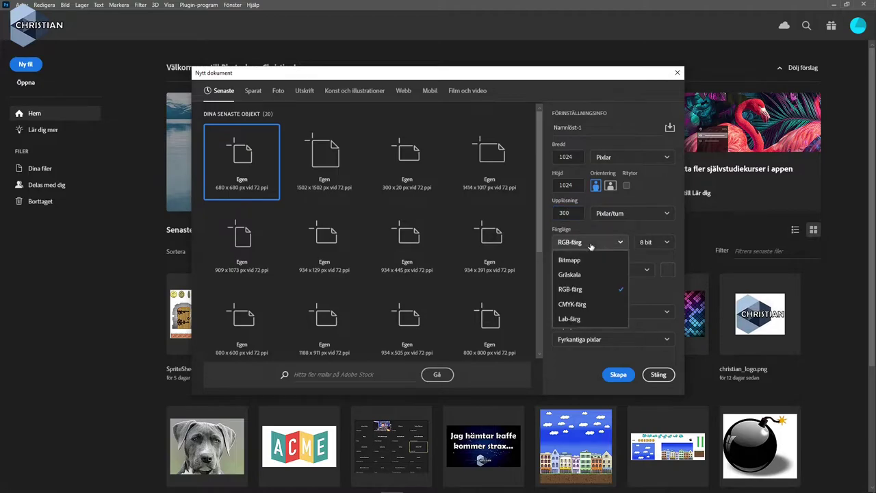
left_click(590, 276)
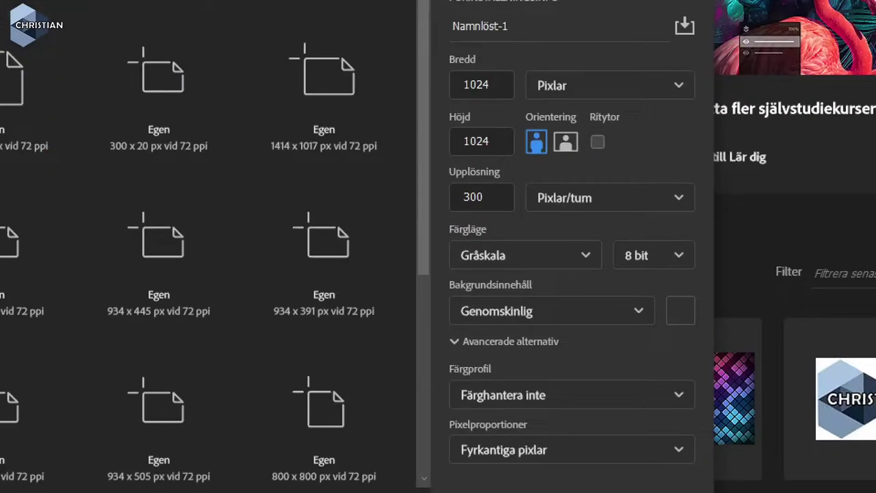
left_click_drag(462, 95, 509, 94)
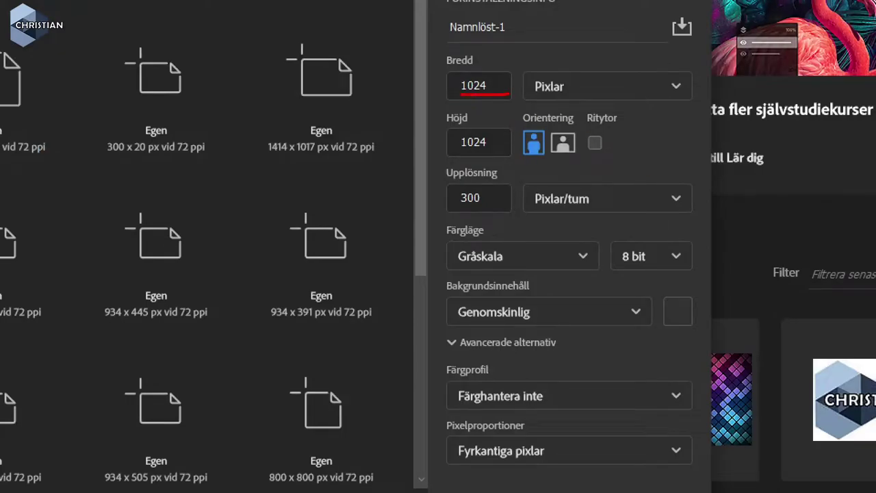
left_click_drag(462, 148, 500, 149)
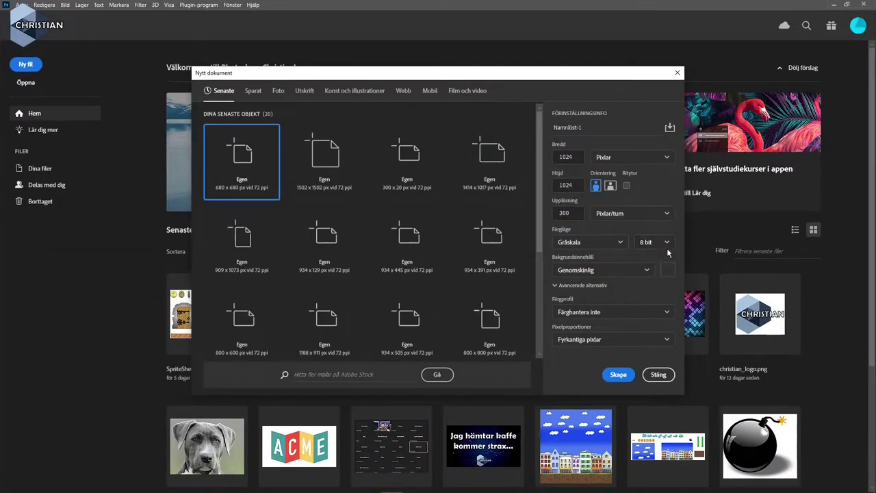
left_click(665, 247)
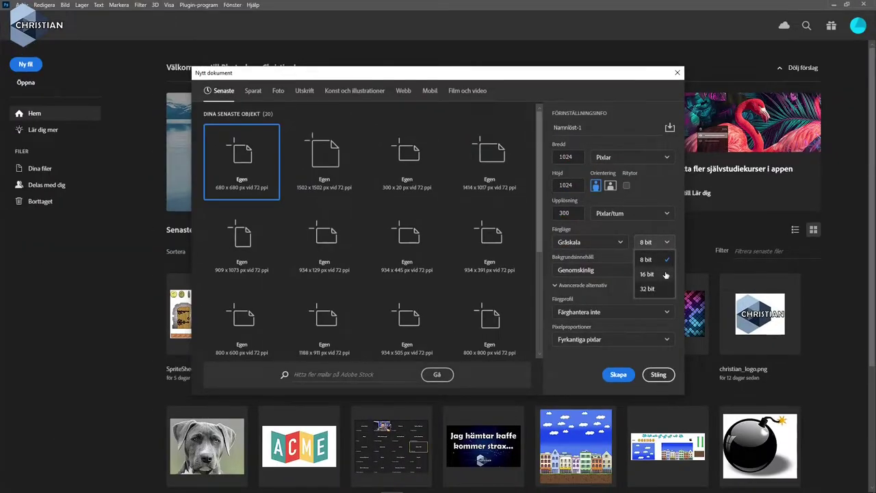
left_click(647, 274)
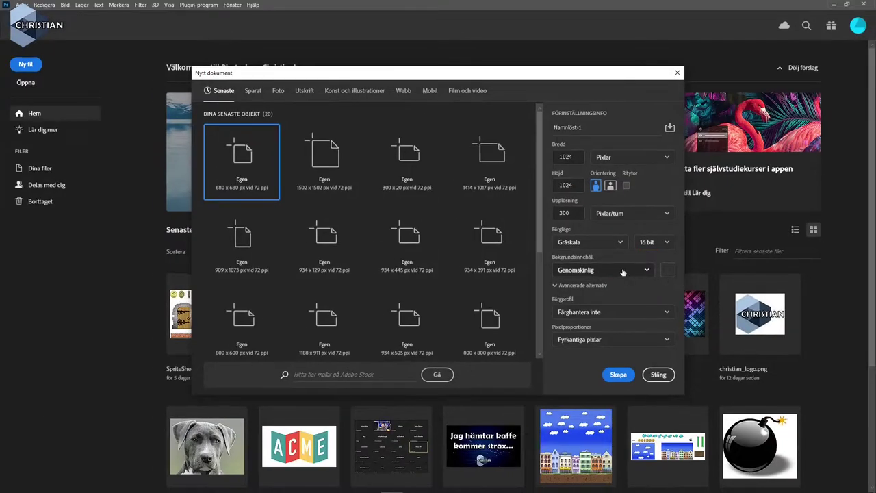
left_click(620, 270)
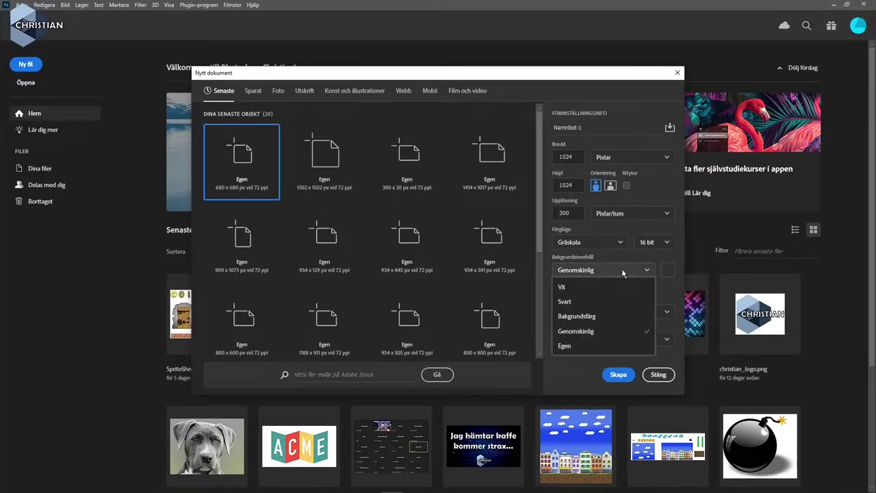
left_click(593, 288)
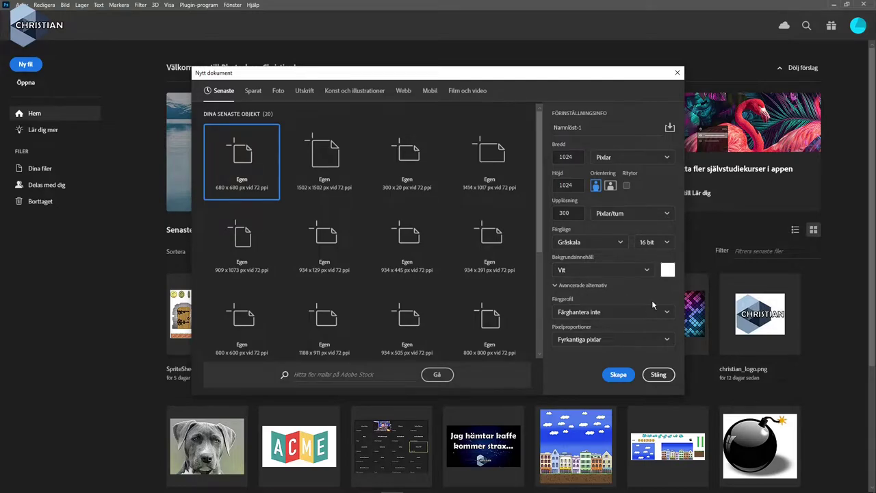
left_click(620, 377)
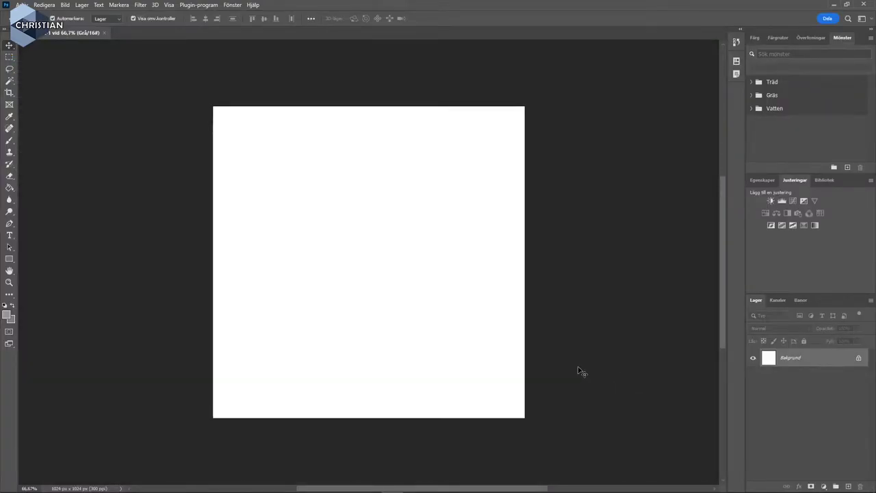
- Render Difference Clouds and then Clouds over the zoomed-in canvas
key("ctrl+plus")
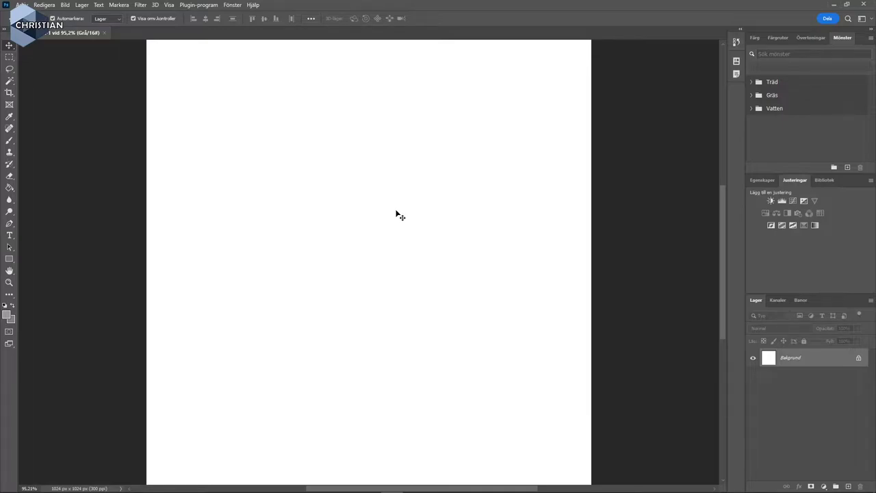
left_click(137, 6)
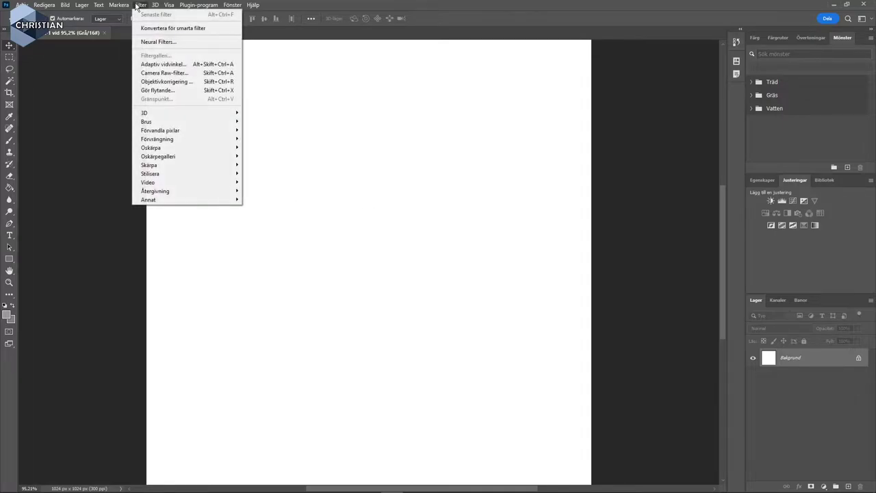
mouse_move(156, 191)
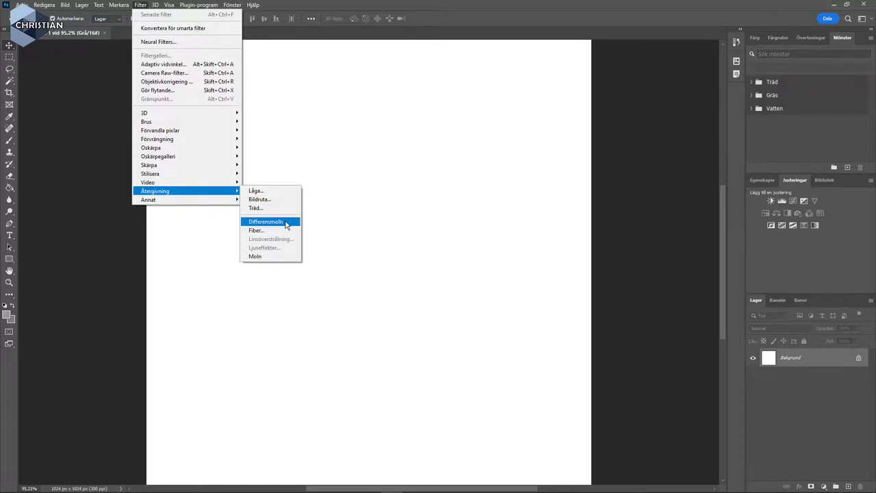
left_click(286, 223)
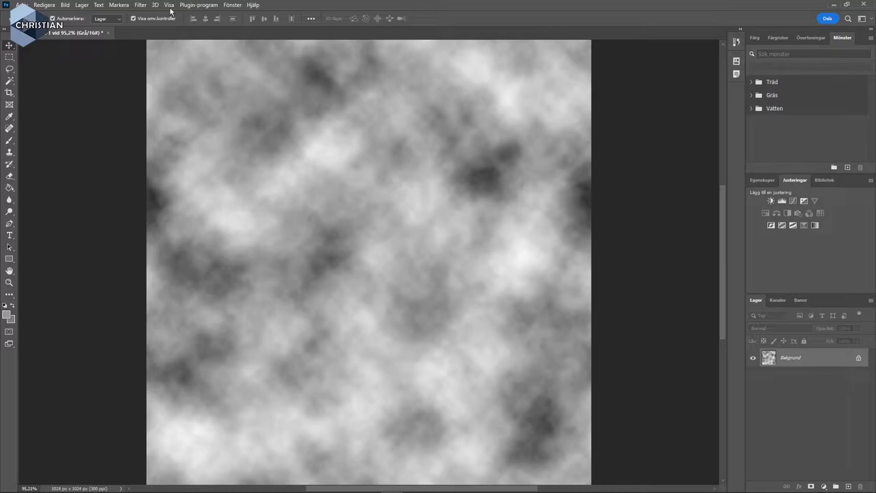
left_click(143, 5)
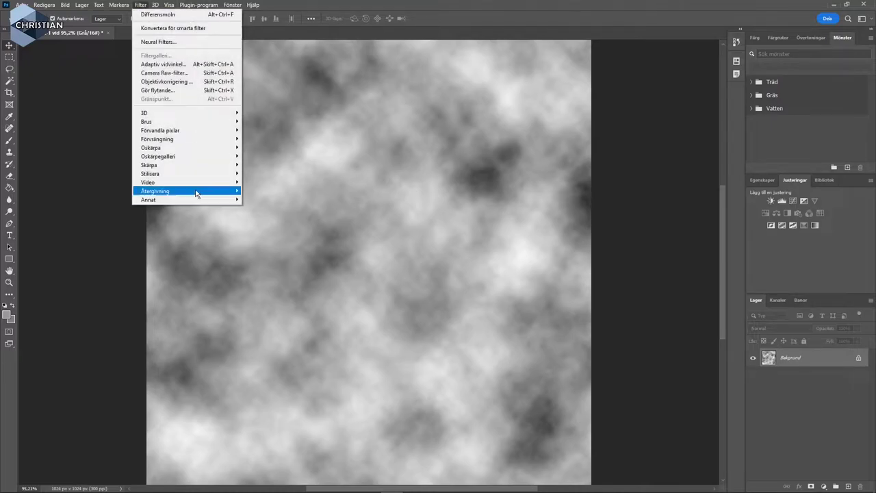
mouse_move(155, 191)
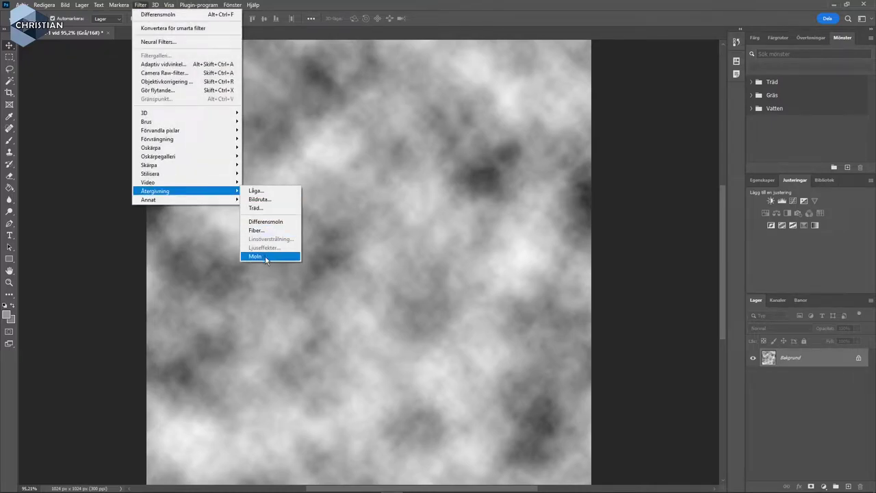
left_click(265, 256)
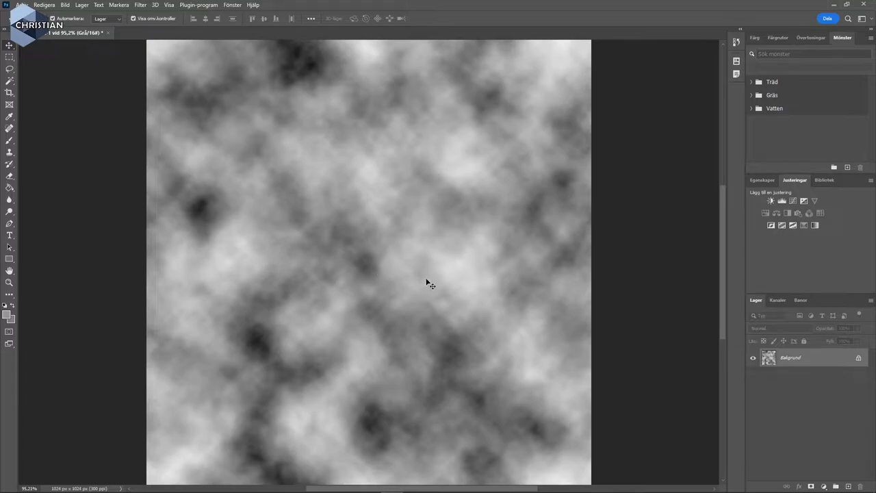
left_click(140, 5)
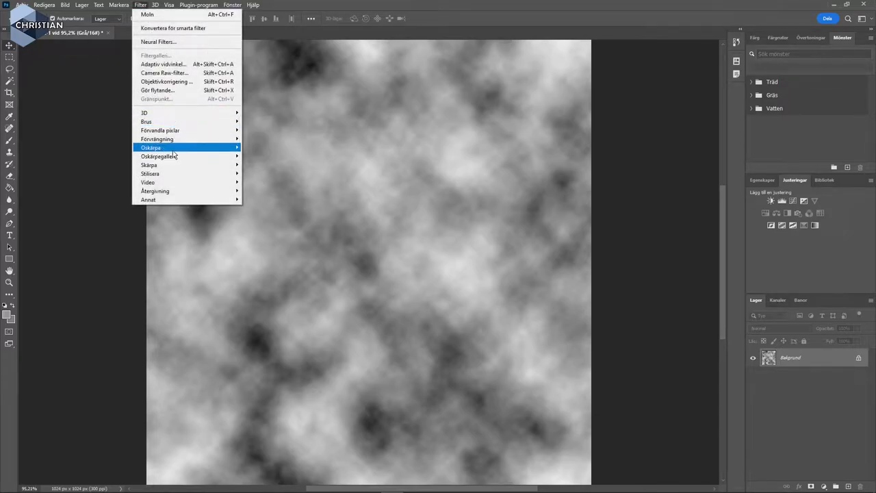
mouse_move(152, 148)
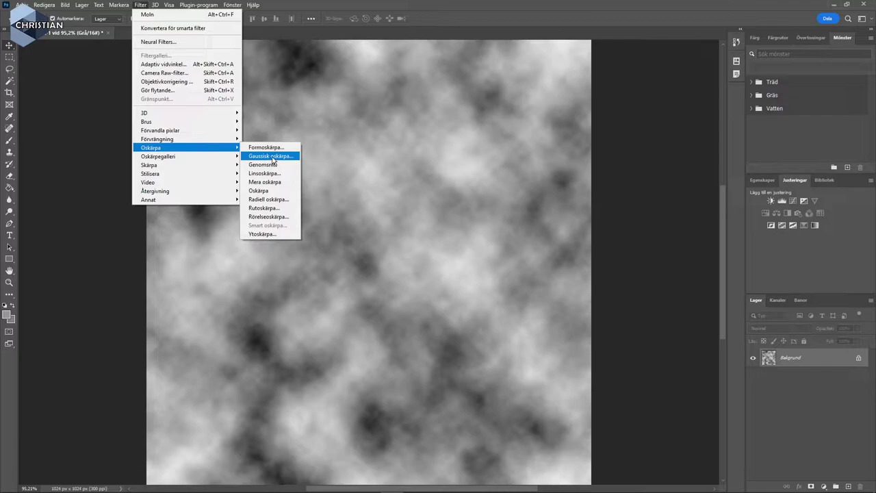
- Apply a Gaussian blur with a radius of about 9,2 px to the clouds
left_click(273, 159)
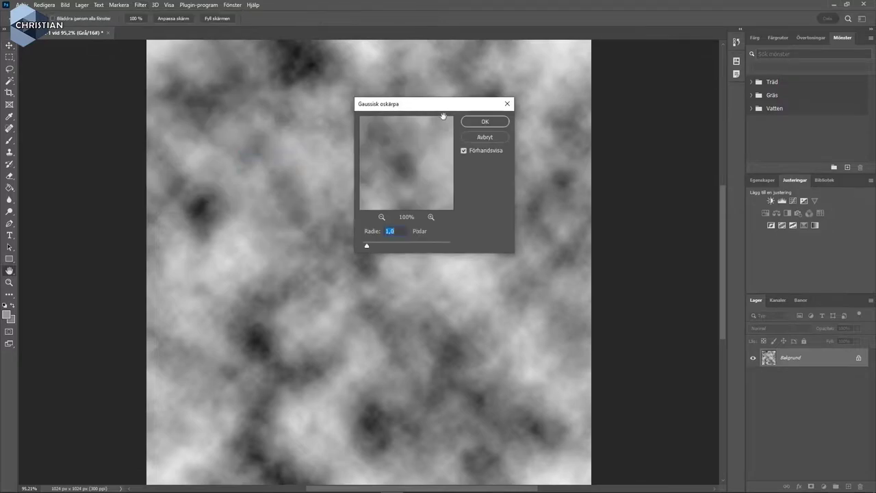
left_click_drag(442, 110, 501, 114)
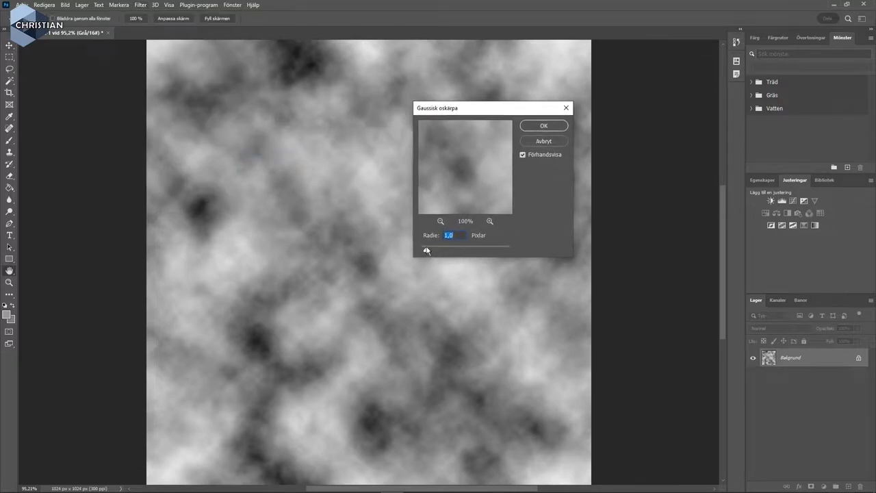
left_click_drag(425, 251, 455, 253)
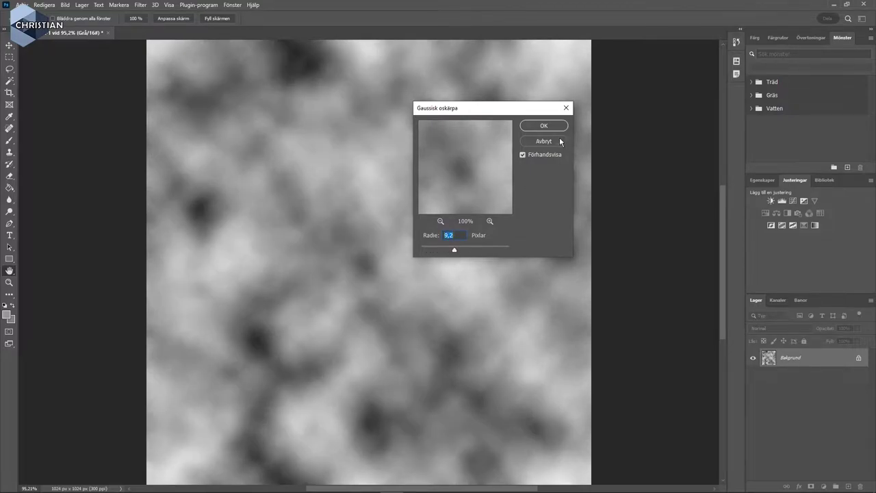
left_click(543, 125)
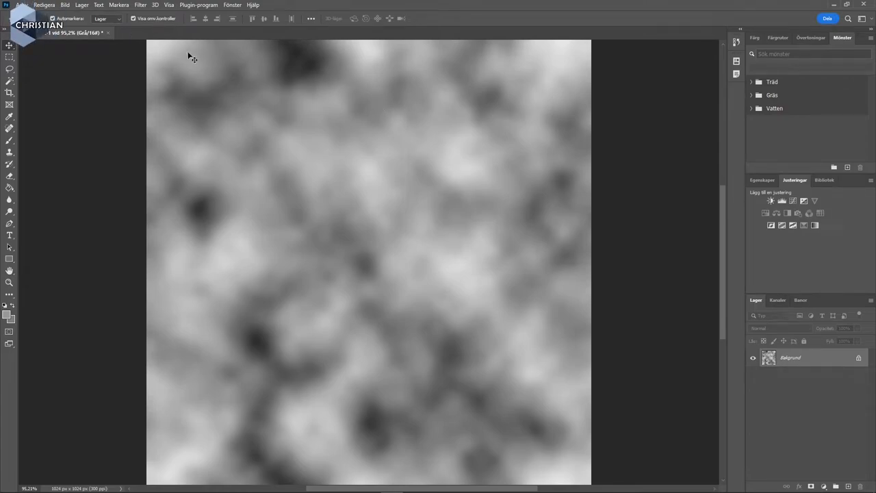
left_click(66, 9)
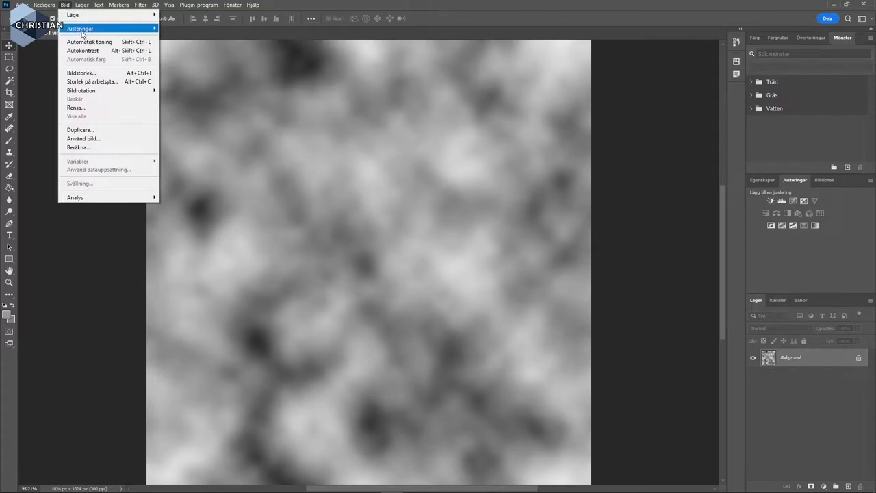
mouse_move(81, 28)
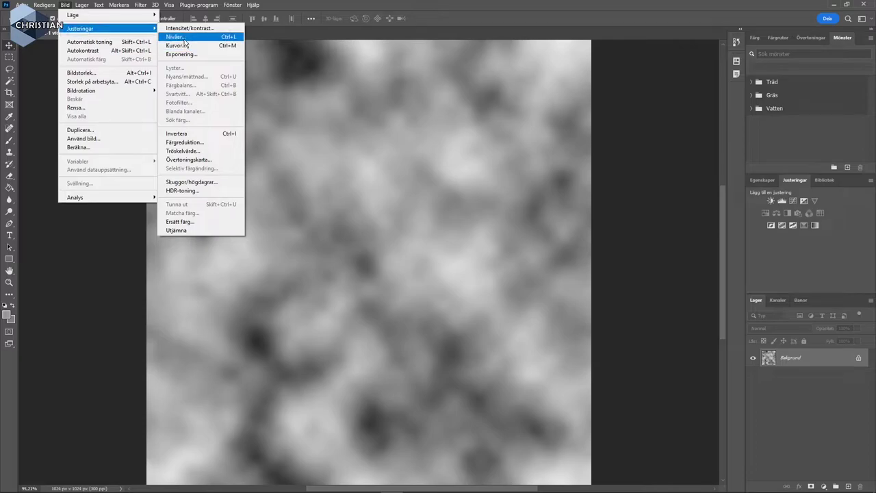
- Apply Levels with input values 38, 0,72 and 210 to the cloud image
left_click(184, 37)
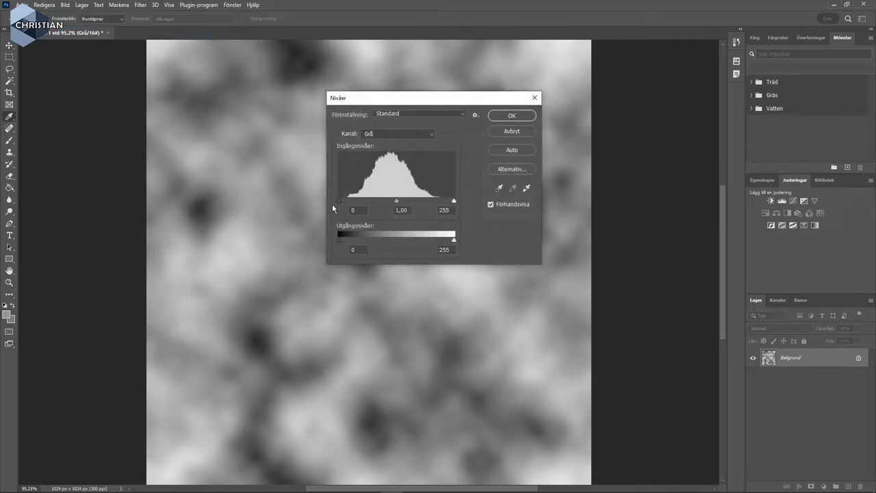
left_click_drag(338, 200, 356, 206)
double_click(358, 209)
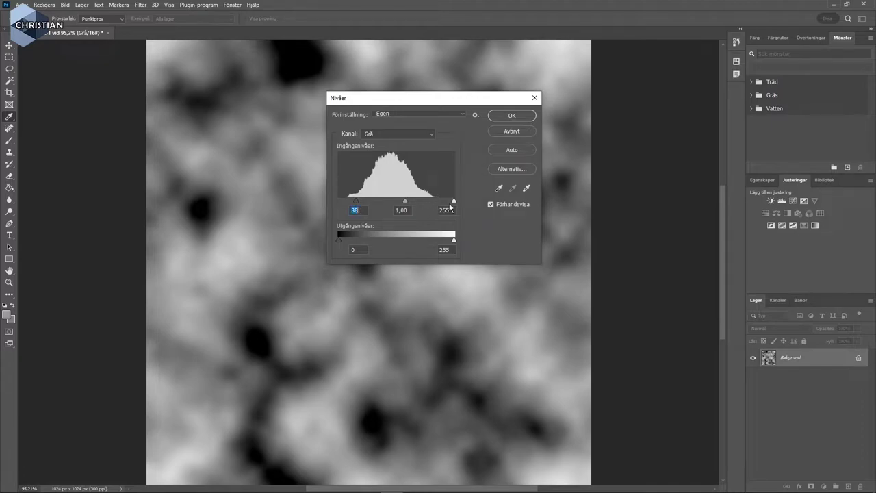
left_click_drag(452, 202, 434, 202)
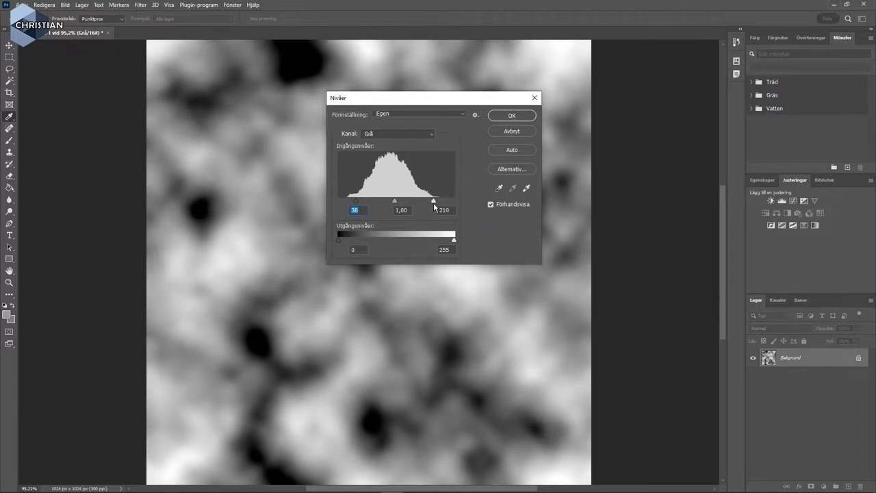
left_click_drag(394, 201, 403, 204)
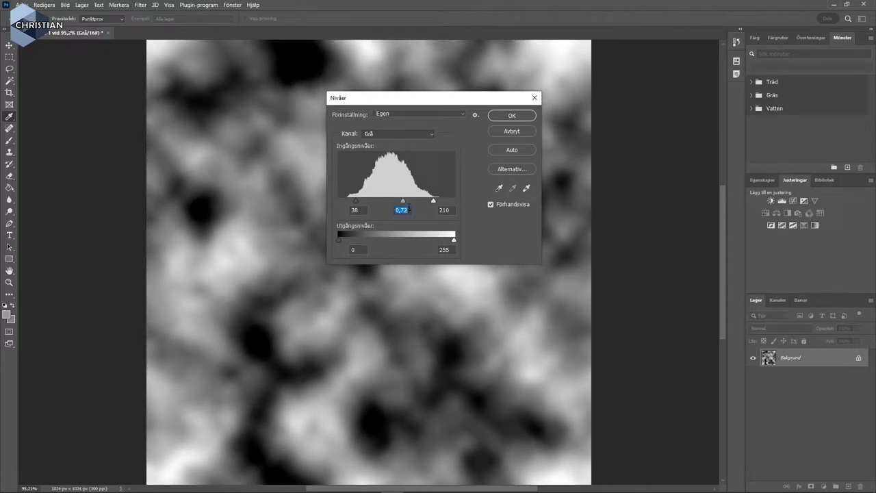
left_click(512, 115)
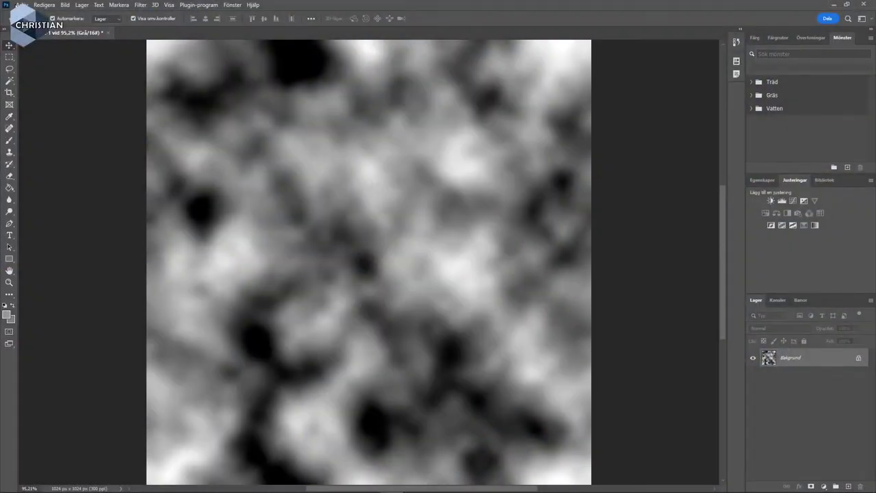
- Begin a Save As to this computer, then cancel it unchanged
left_click(23, 5)
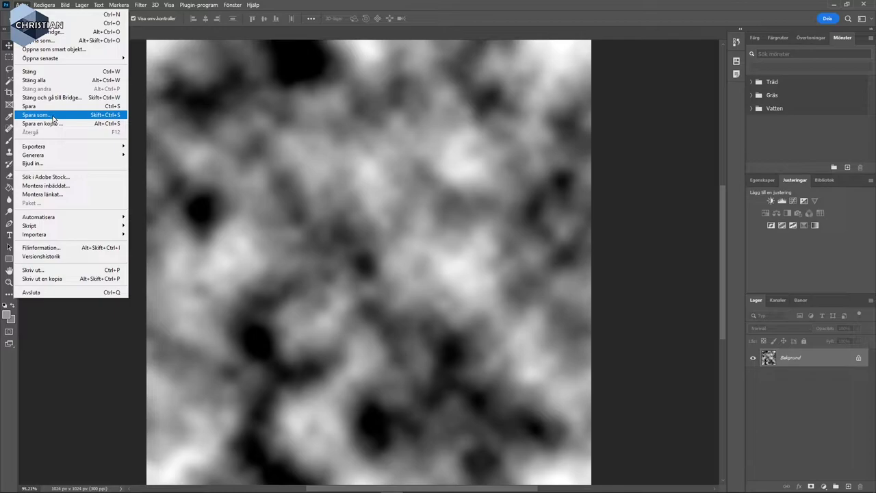
left_click(53, 116)
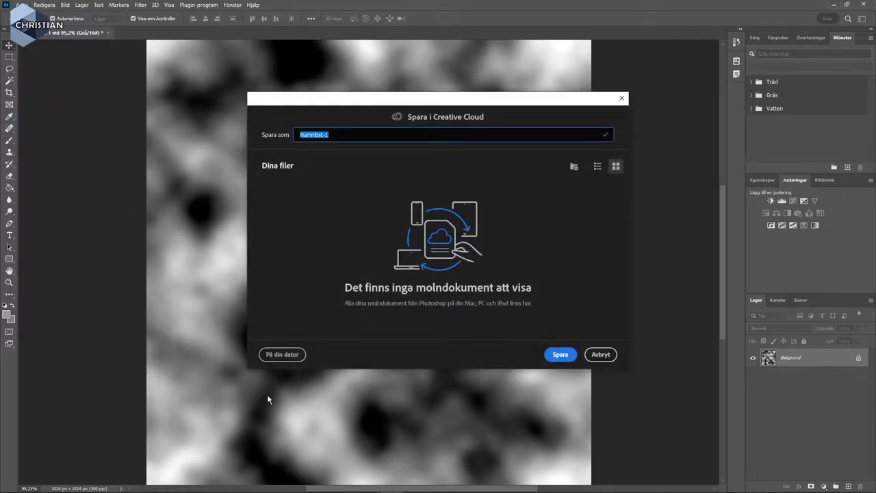
left_click(289, 361)
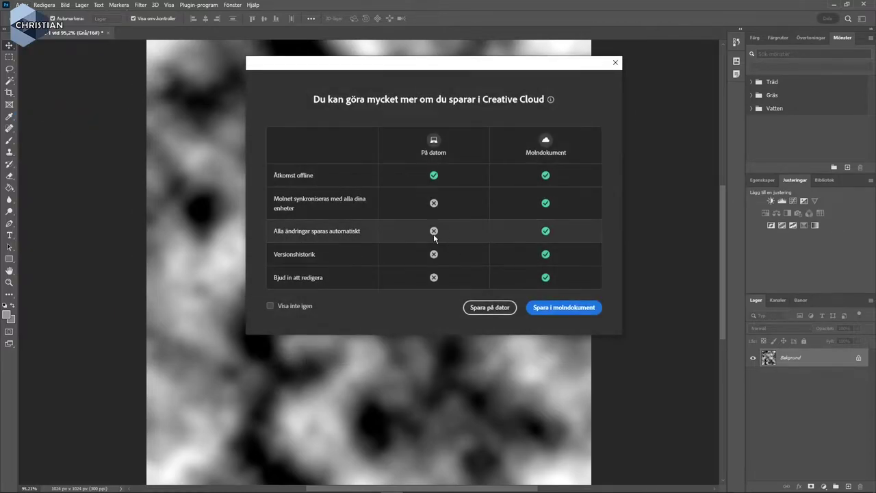
left_click(489, 307)
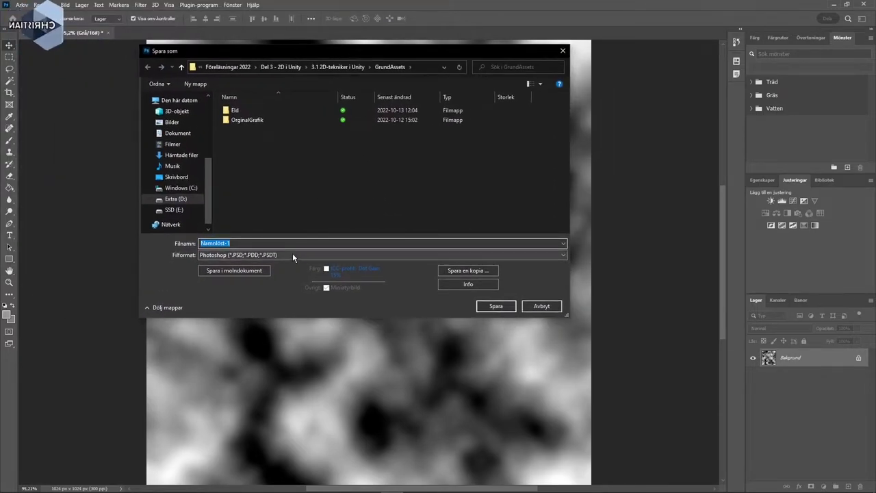
left_click(290, 253)
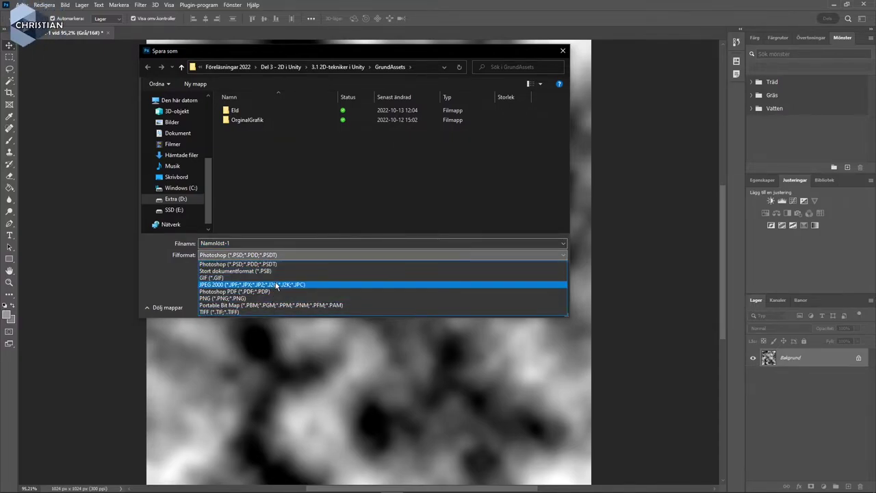
left_click(162, 272)
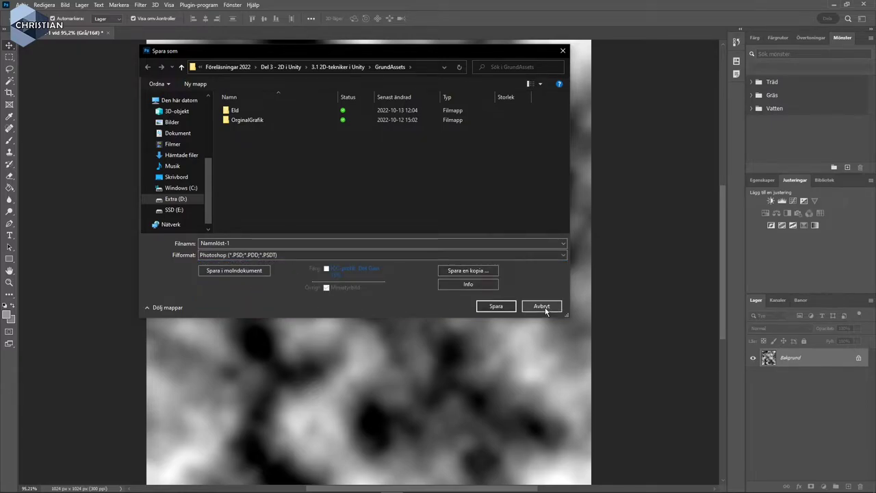
left_click(541, 306)
- Start saving a copy on this computer with the Desktop as location
left_click(23, 4)
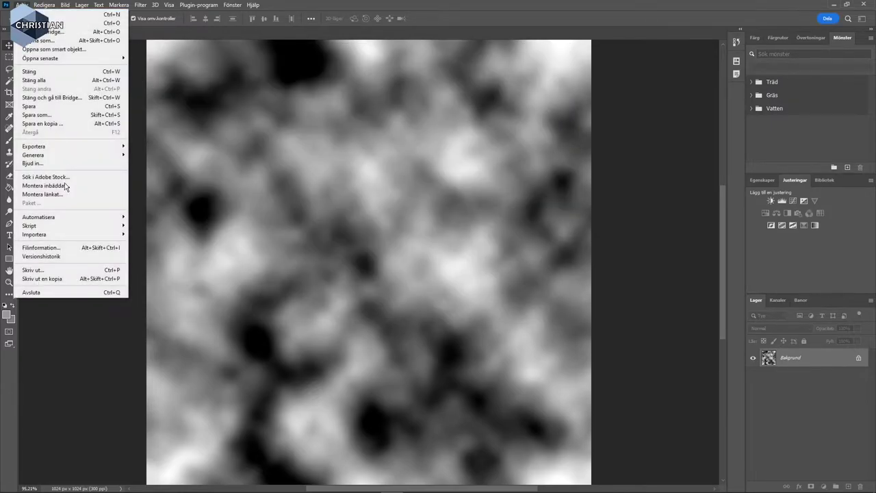
left_click(40, 116)
left_click(283, 354)
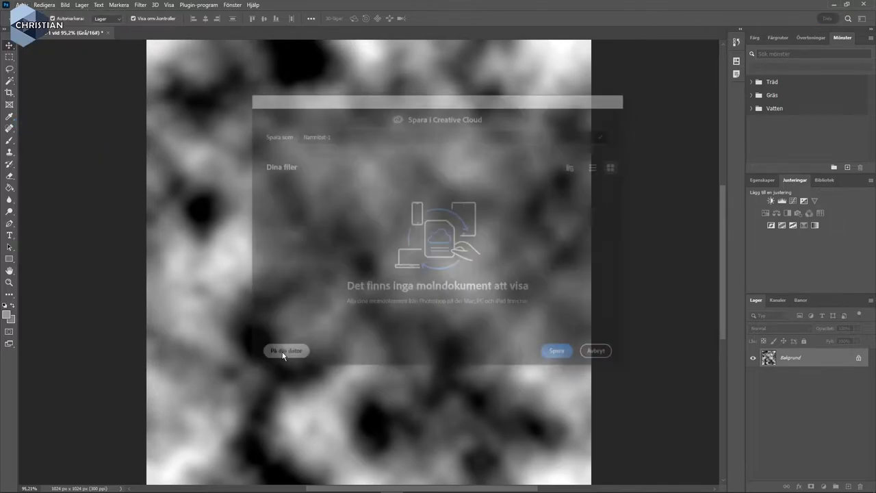
left_click(286, 254)
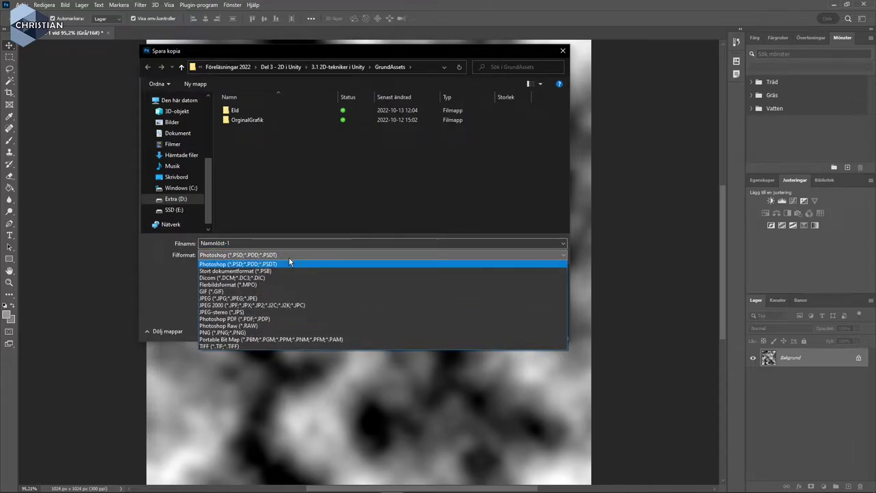
left_click(207, 146)
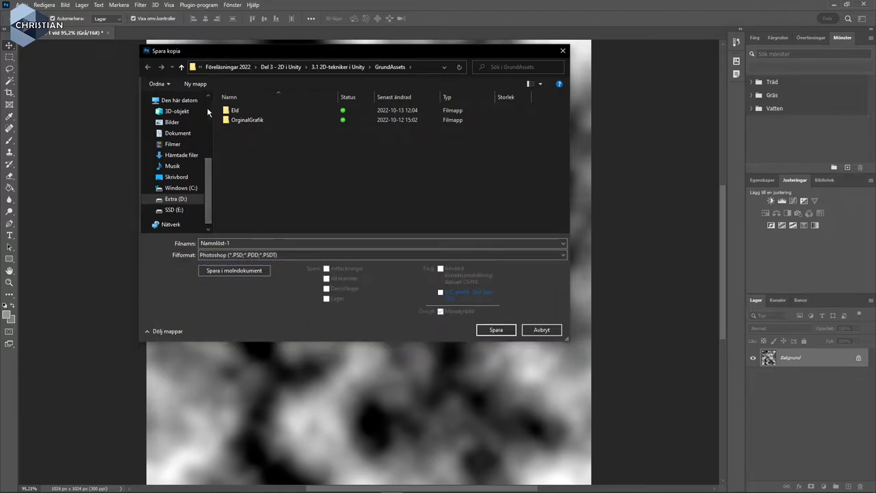
scroll(207, 108, "up", 3)
left_click(176, 114)
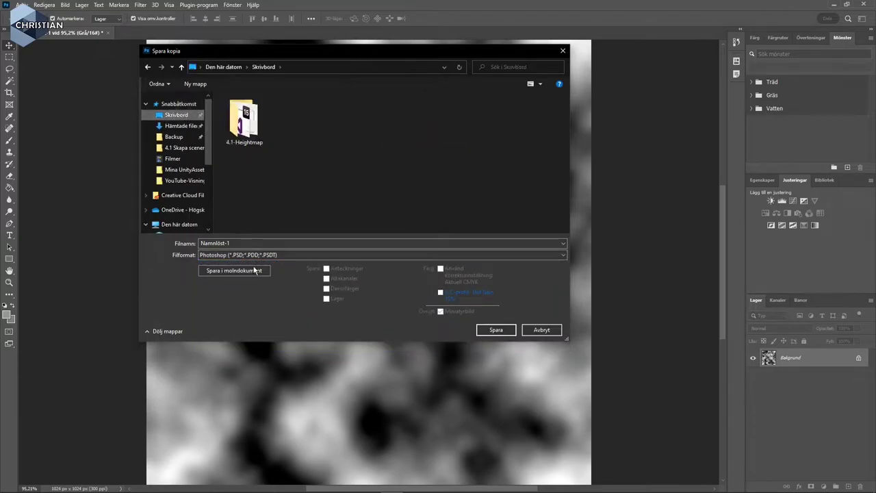
- Save the copy as Photoshop Raw named moln_ps with IBM PC byte order
left_click(254, 254)
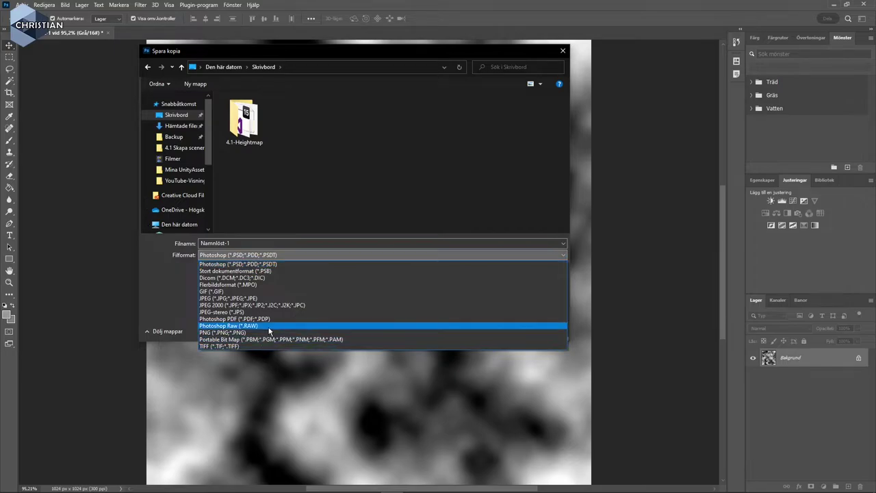
left_click(268, 326)
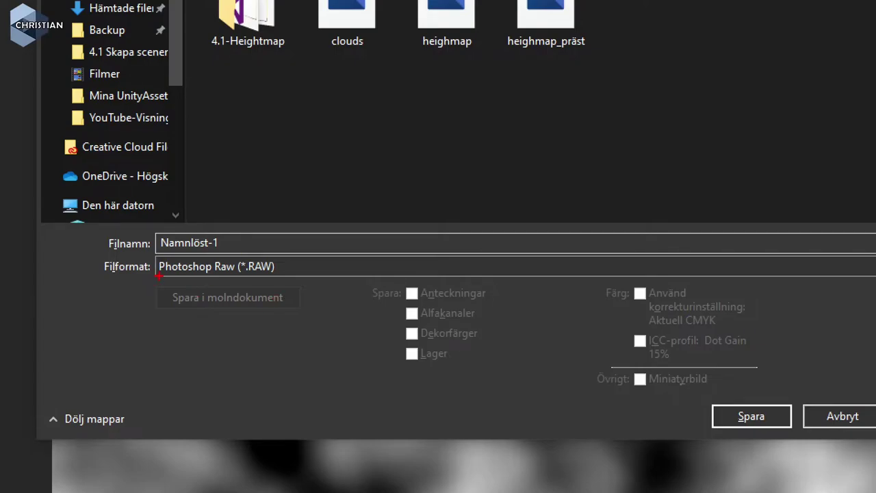
left_click_drag(167, 278, 279, 274)
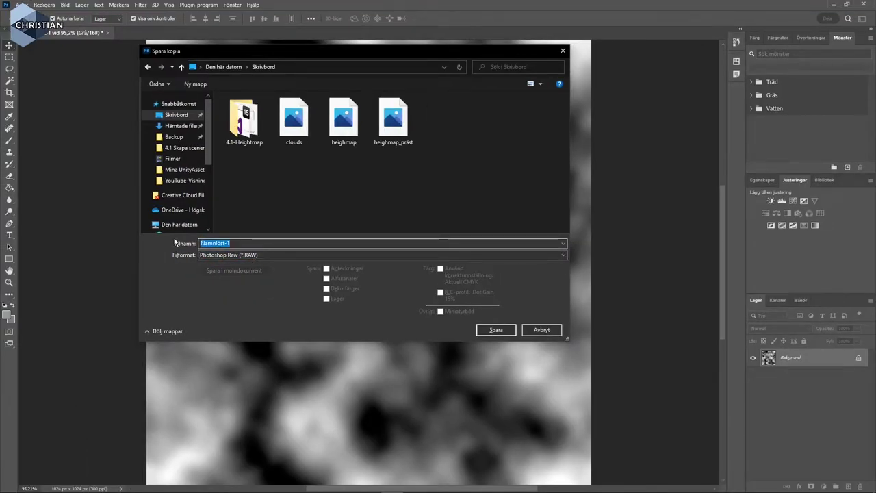
type("moln_ps")
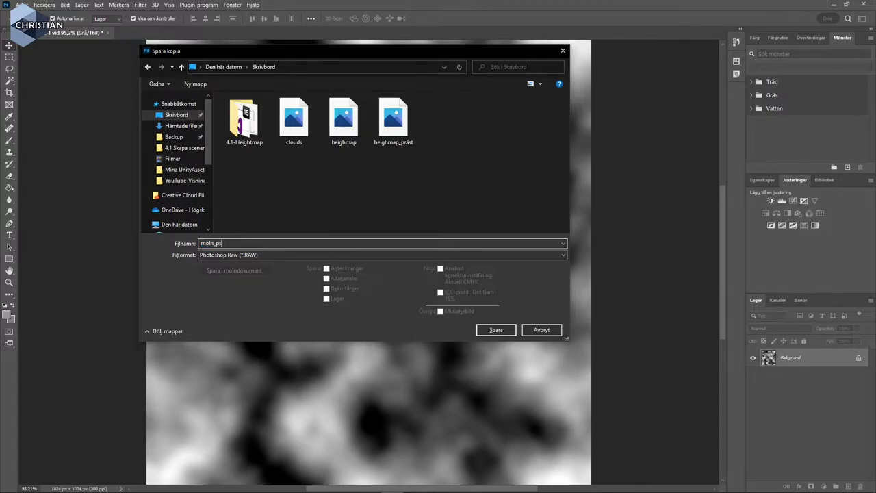
left_click(495, 330)
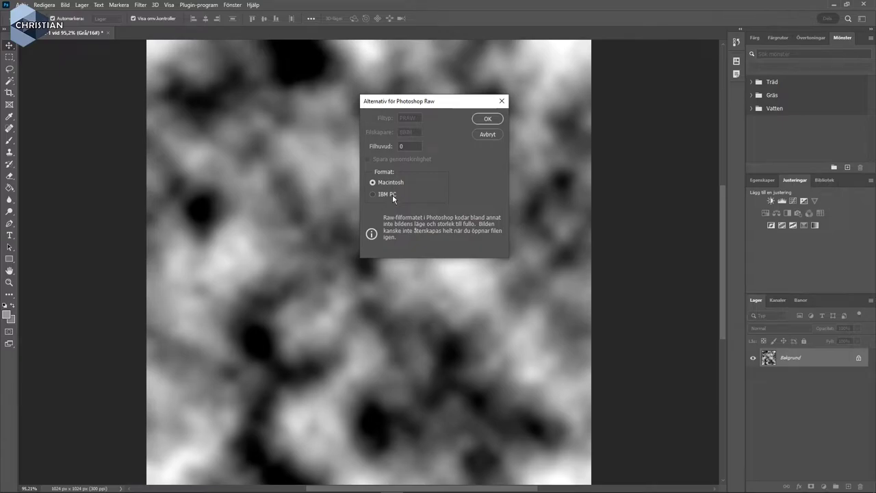
left_click(390, 195)
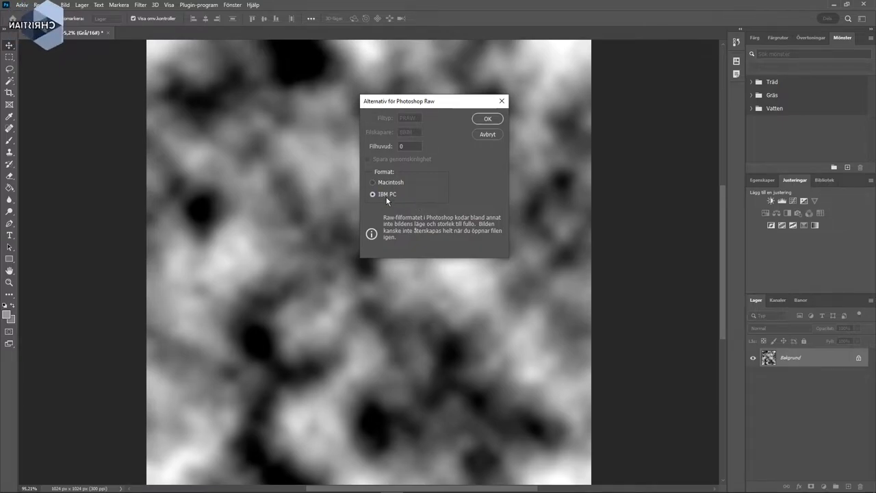
left_click(486, 120)
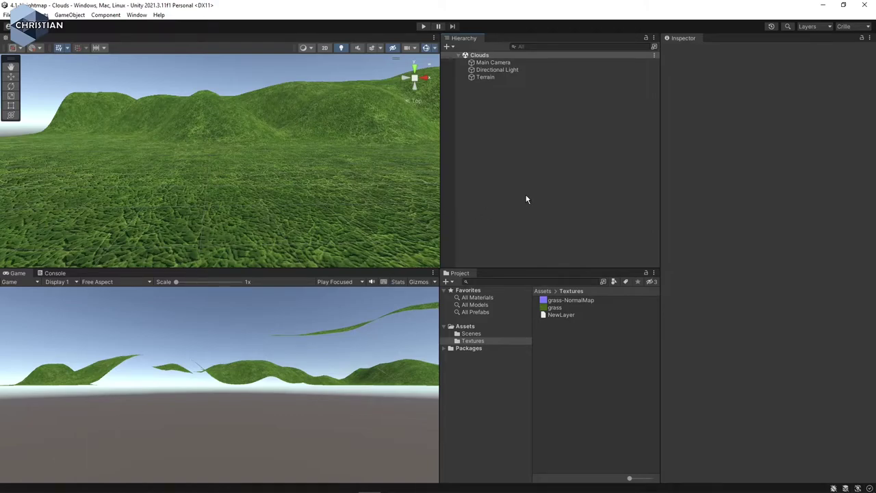
- Create a Basic (Built-in) scene and save it as moln_ps in Assets/Scenes
key("ctrl+n")
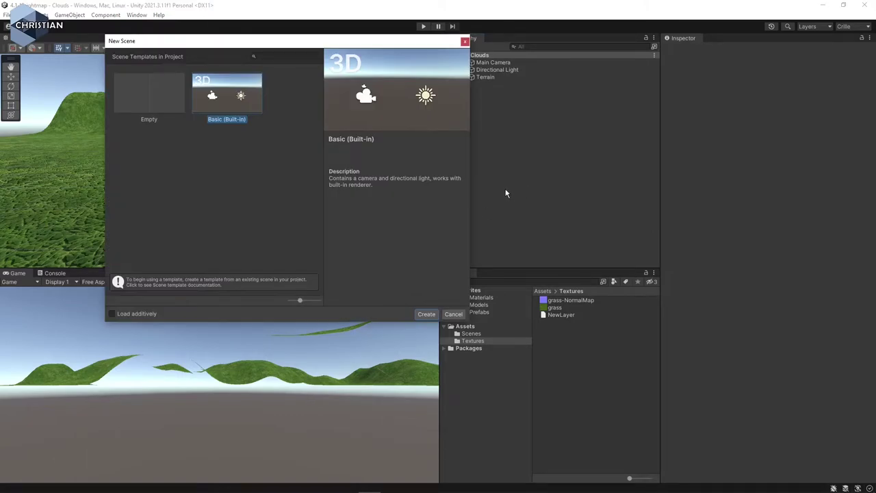
left_click(426, 314)
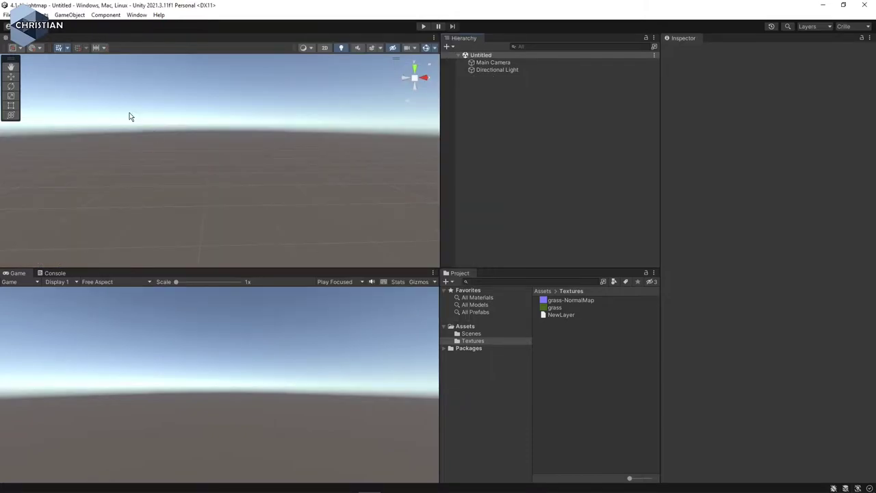
key("ctrl+s")
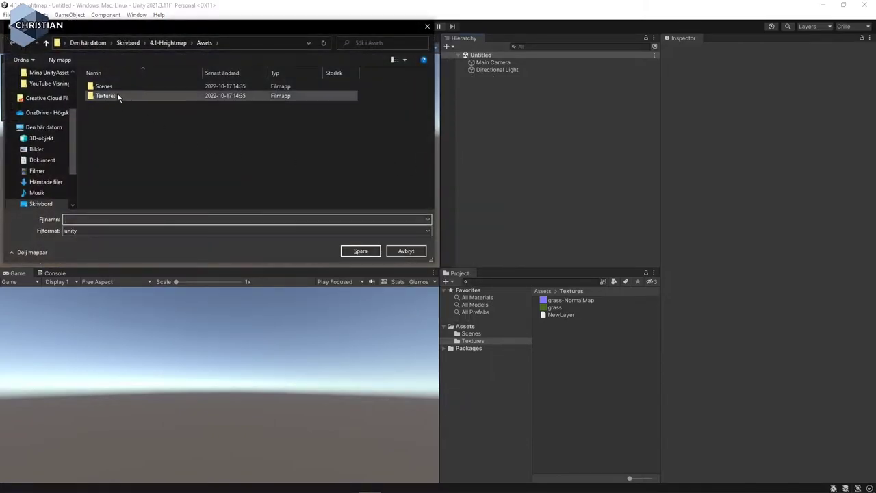
double_click(109, 86)
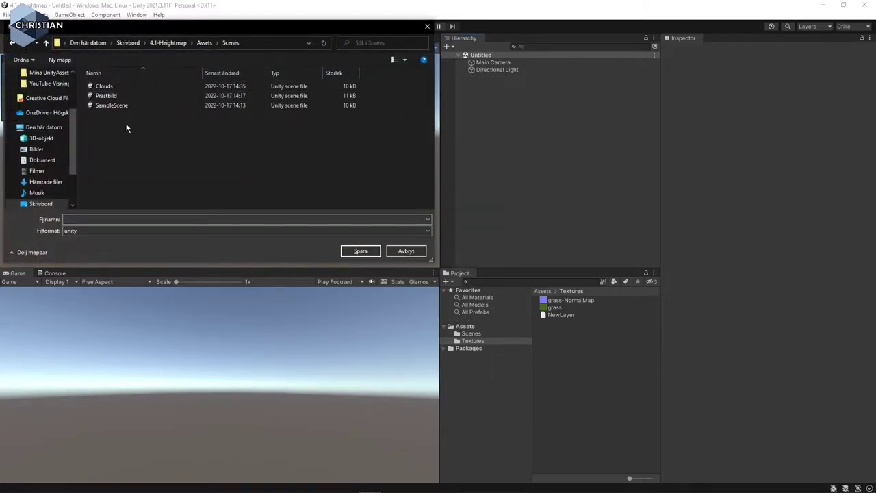
left_click(89, 219)
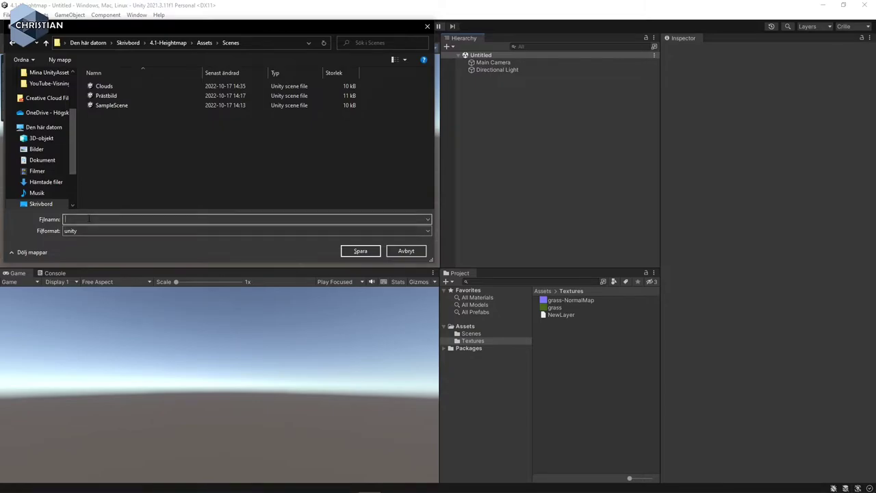
type("moln_ps")
left_click(360, 250)
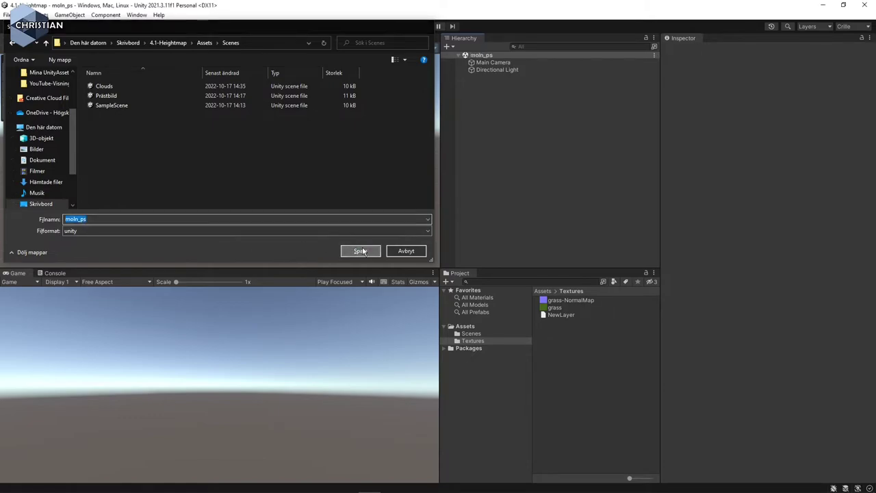
left_click(448, 47)
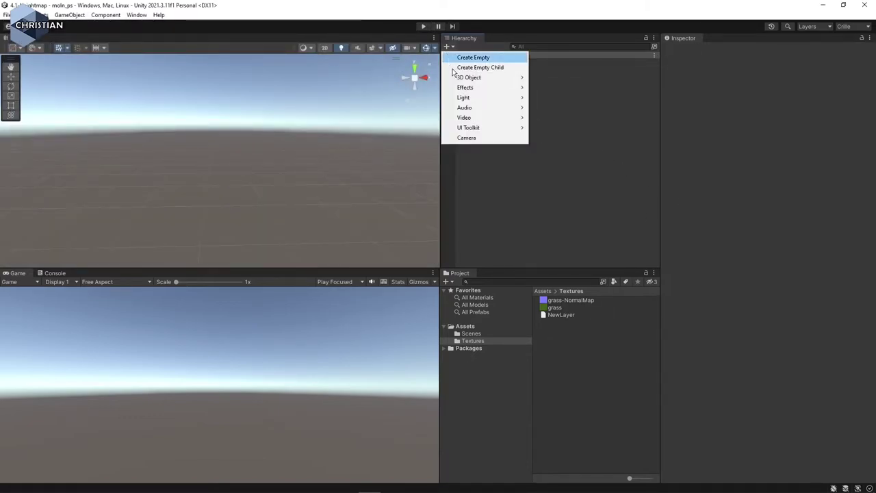
mouse_move(469, 77)
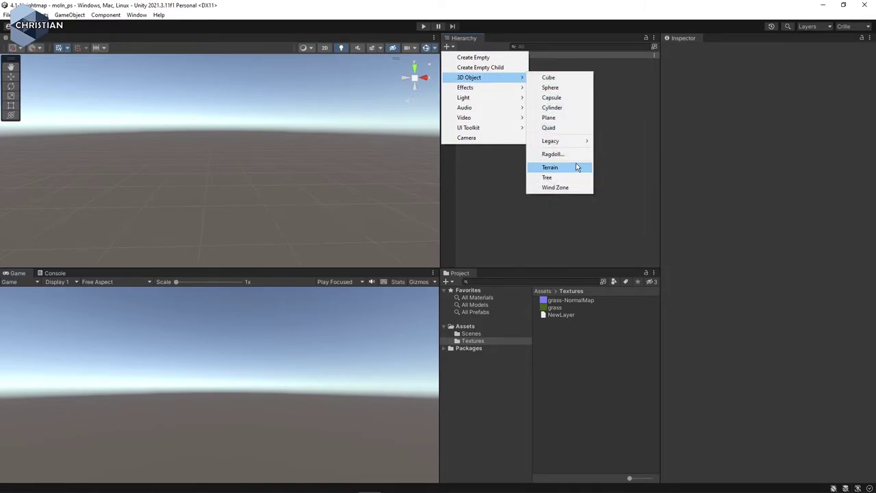
- Add a Terrain object and move it to X -500, Z -500, centred on the origin
left_click(576, 168)
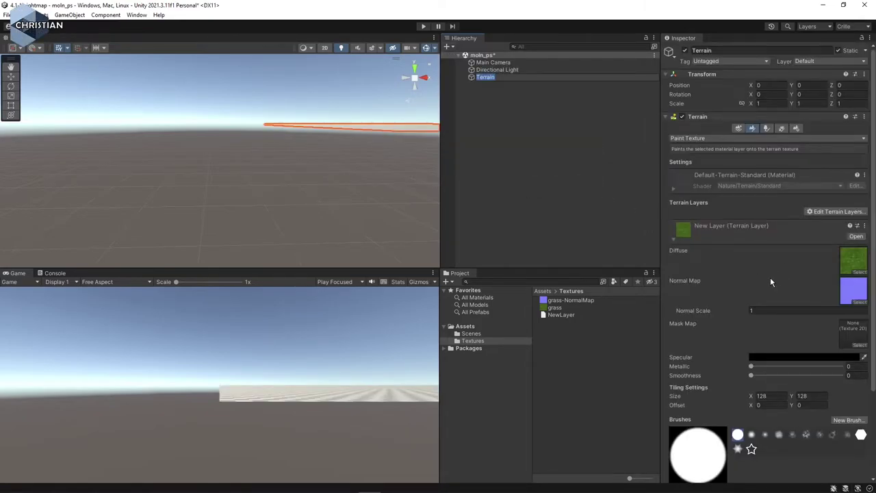
scroll(770, 281, "down", 3)
scroll(762, 205, "up", 3)
left_click(764, 85)
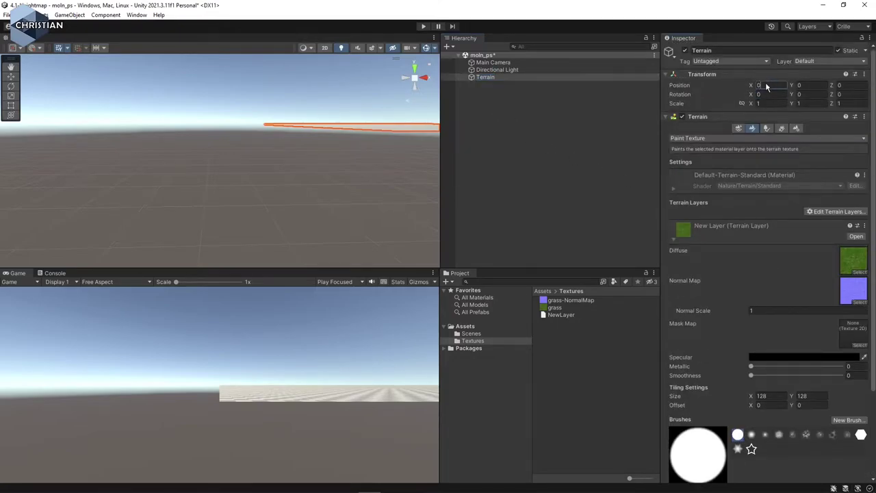
type("-500")
key("Tab")
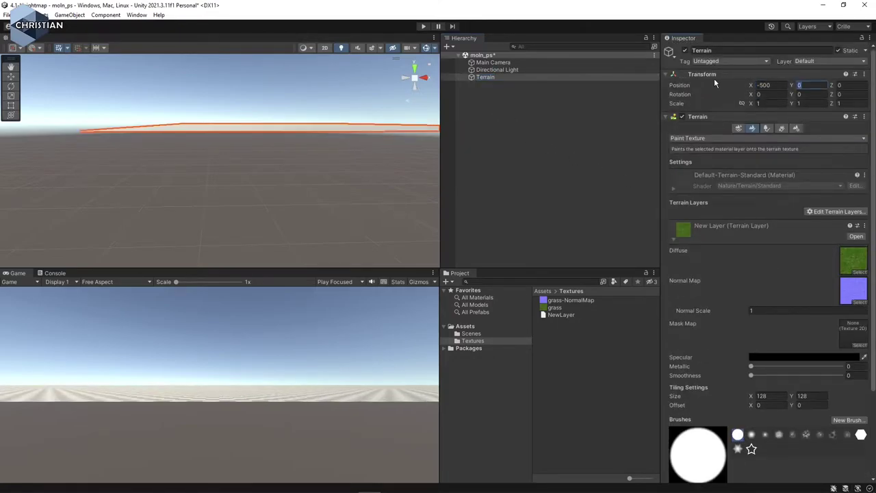
key("Tab")
type("-500")
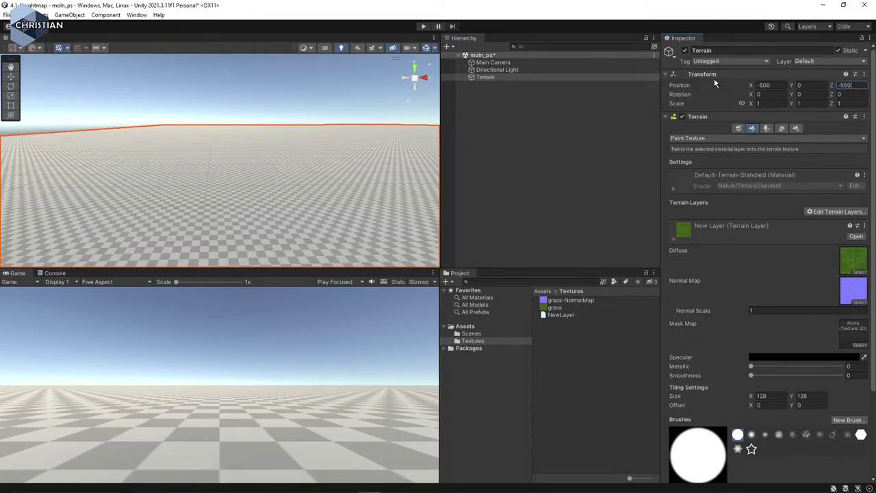
key("Return")
scroll(352, 179, "down", 5)
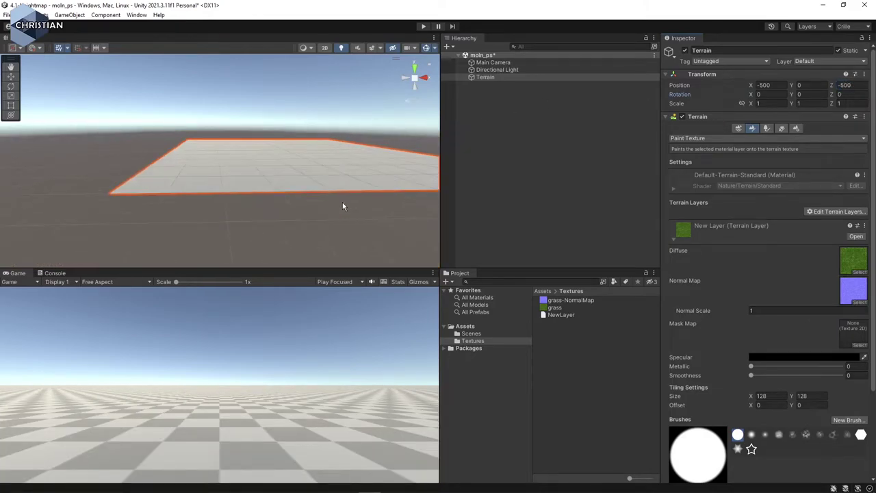
mouse_move(360, 209)
left_mouse_down()
mouse_move(363, 195)
mouse_move(290, 209)
left_mouse_up()
scroll(290, 204, "up", 2)
scroll(294, 210, "up", 2)
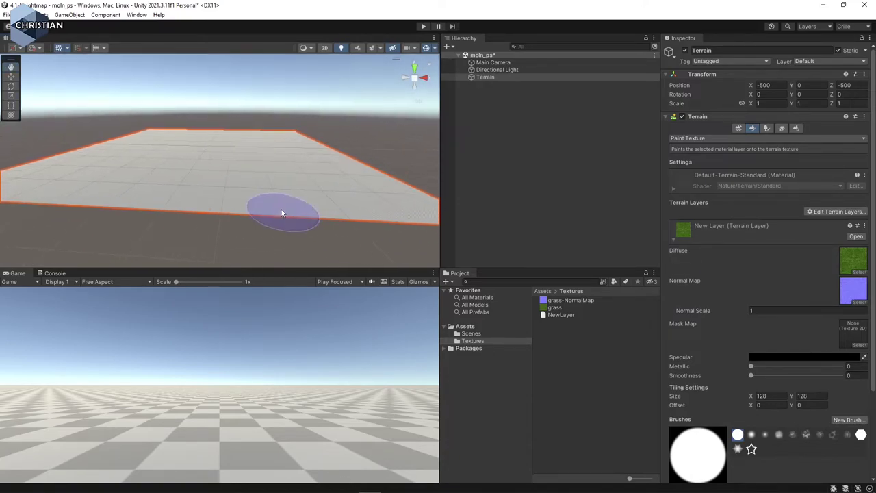
scroll(263, 197, "down", 1)
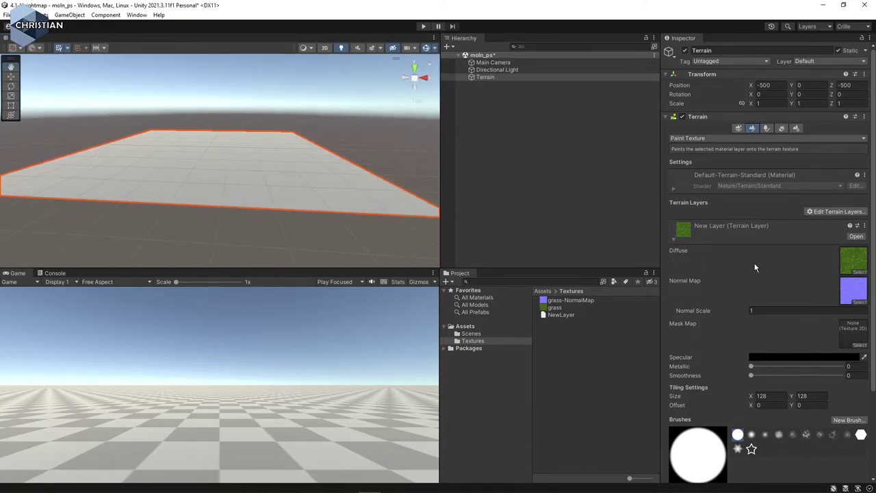
- Load moln_ps from the desktop as a raw heightmap with depth set to Bit 8
left_click(795, 128)
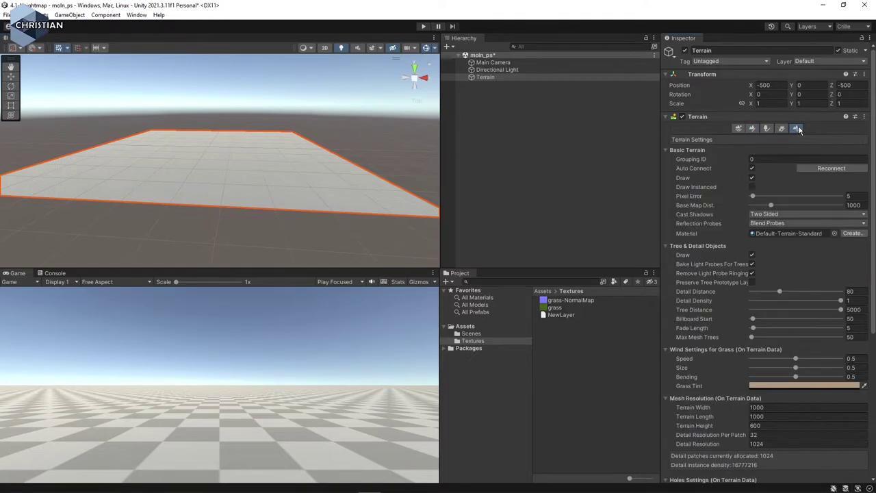
scroll(789, 289, "down", 8)
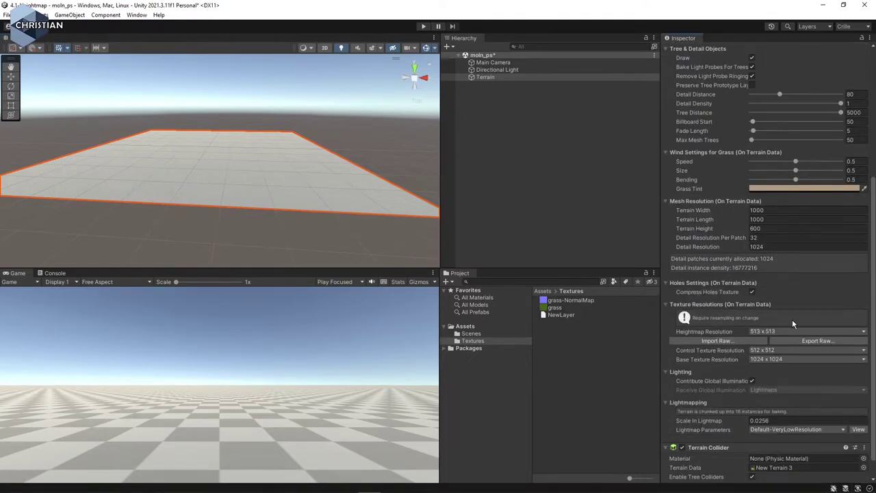
scroll(792, 319, "down", 1)
left_click(733, 319)
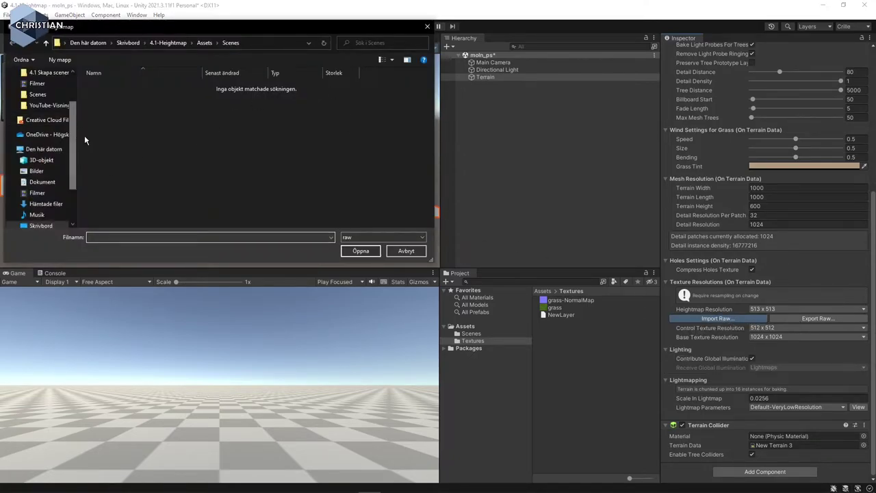
scroll(56, 96, "up", 3)
left_click(56, 93)
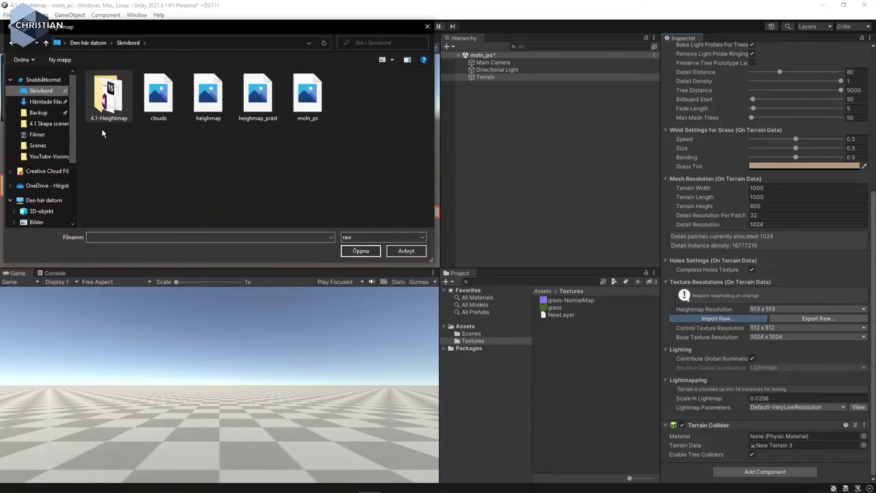
left_click(308, 99)
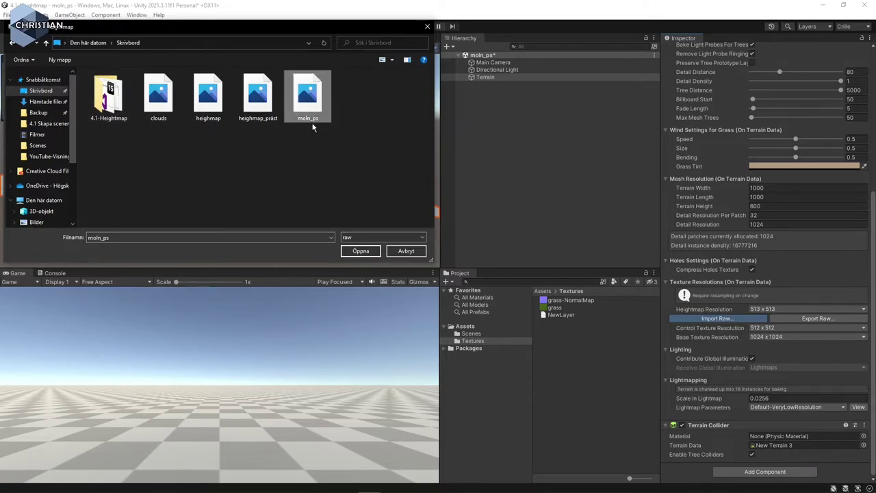
left_click(361, 252)
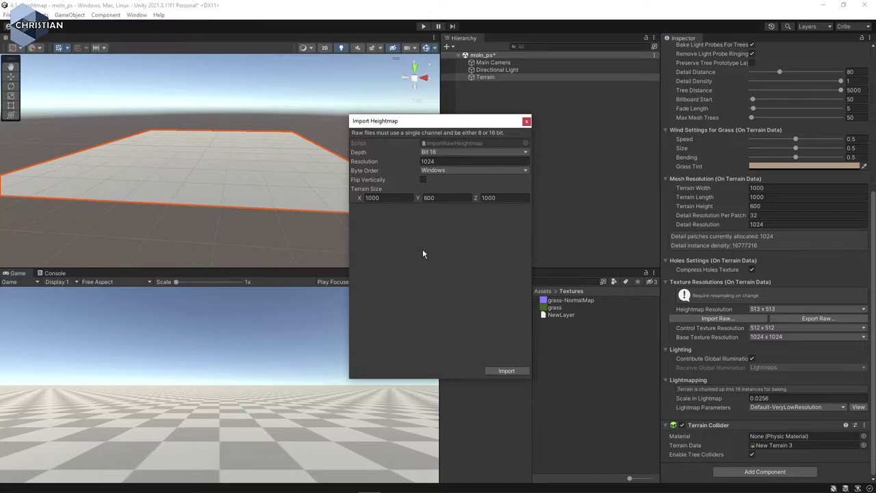
left_click(440, 151)
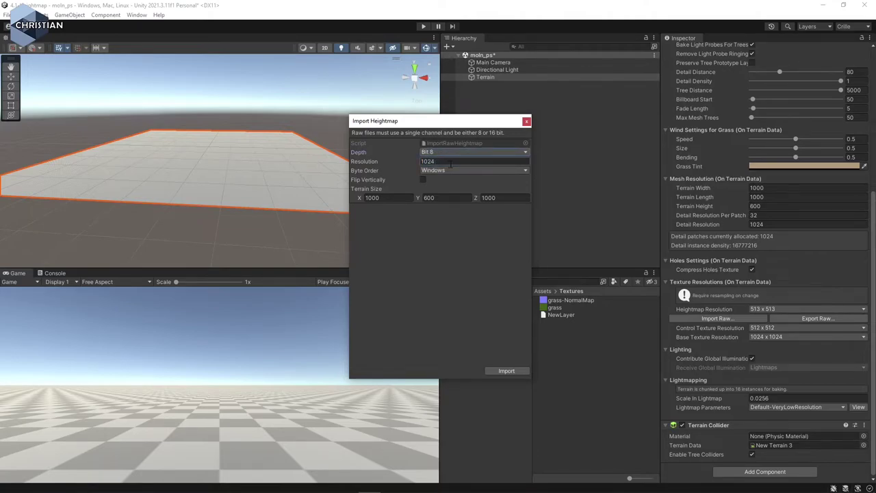
- Import the 8-bit moln_ps heightmap and inspect the resulting spiky terrain
left_click(508, 375)
scroll(258, 245, "down", 2)
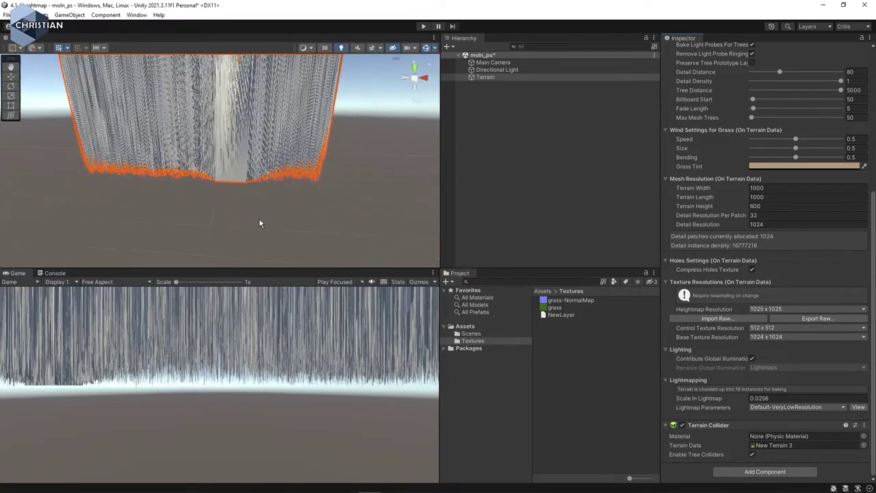
scroll(252, 202, "down", 2)
scroll(255, 207, "down", 1)
scroll(260, 226, "down", 2)
scroll(264, 236, "up", 2)
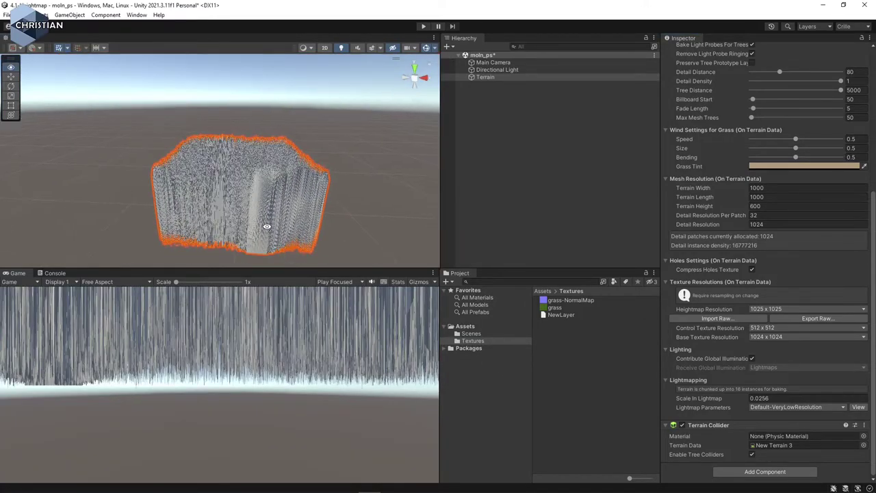
scroll(266, 229, "up", 1)
scroll(260, 223, "up", 1)
scroll(255, 224, "up", 2)
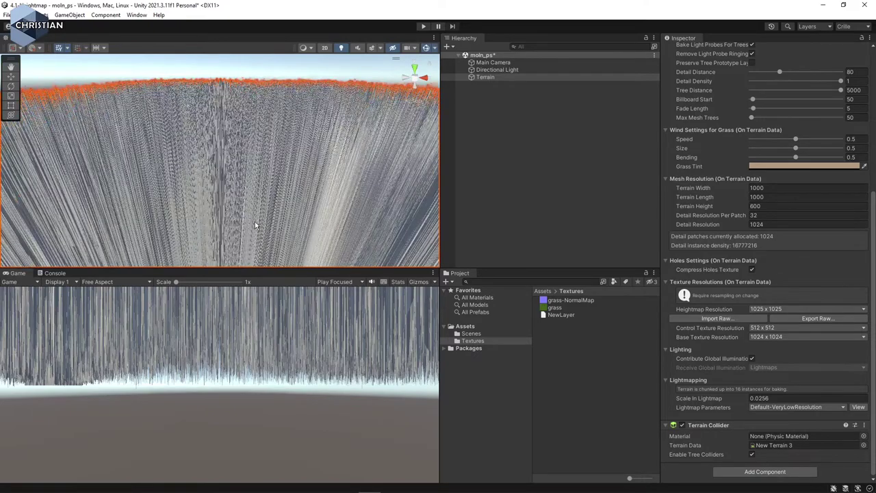
scroll(255, 222, "up", 2)
scroll(254, 222, "up", 1)
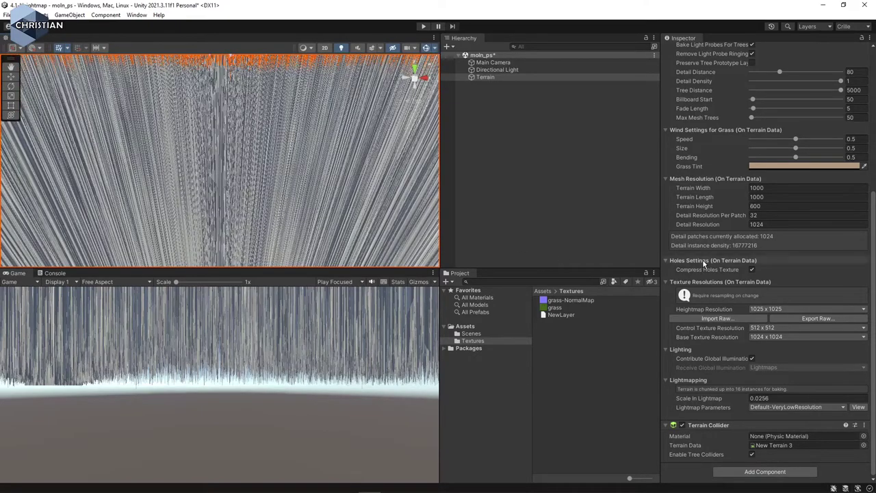
scroll(236, 178, "down", 1)
scroll(236, 179, "down", 3)
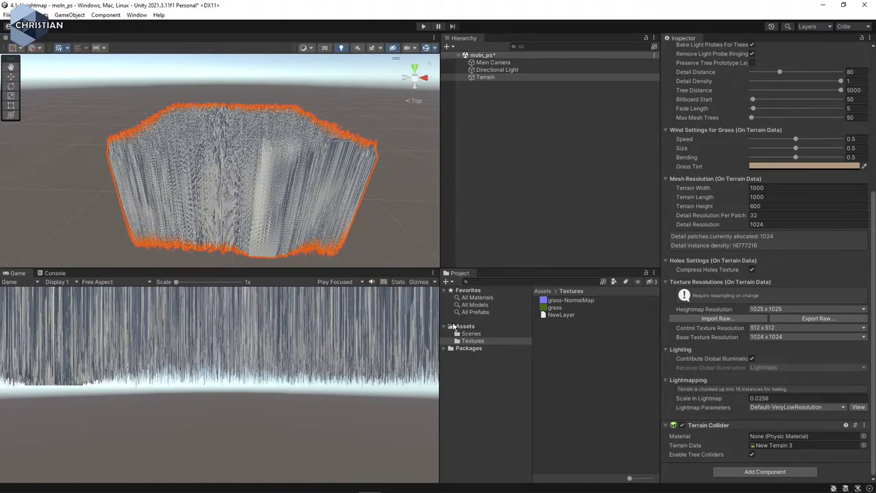
- Re-import moln_ps at Bit 16 depth to produce jagged mountain peaks
left_click(729, 320)
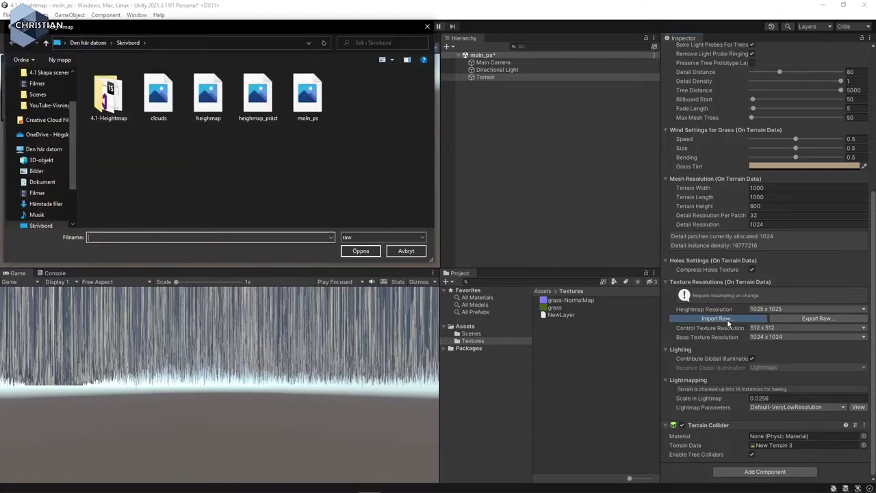
left_click(313, 100)
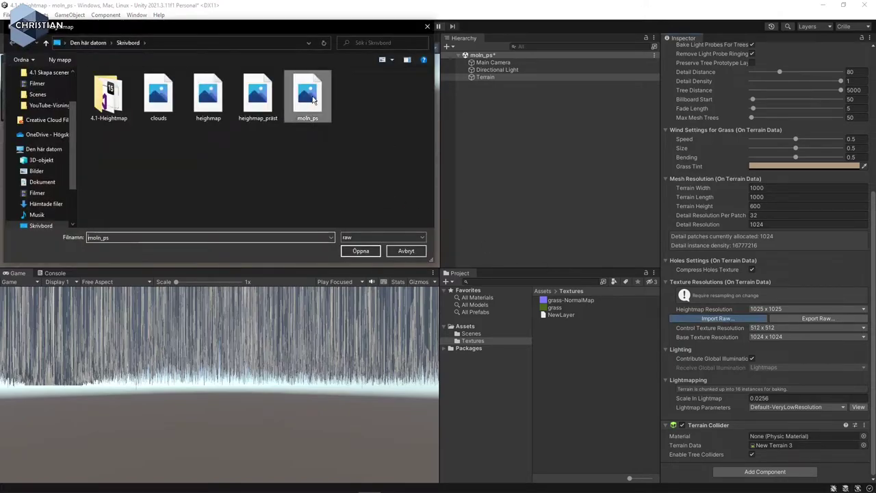
left_click(361, 251)
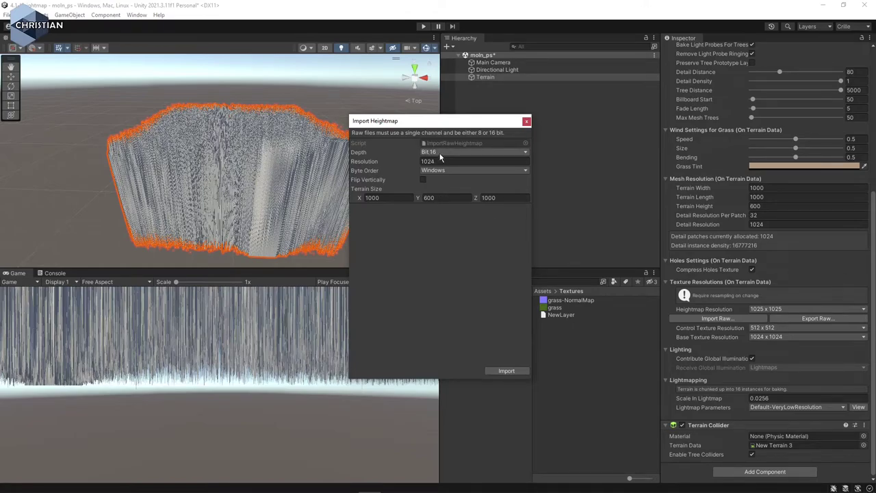
left_click(507, 371)
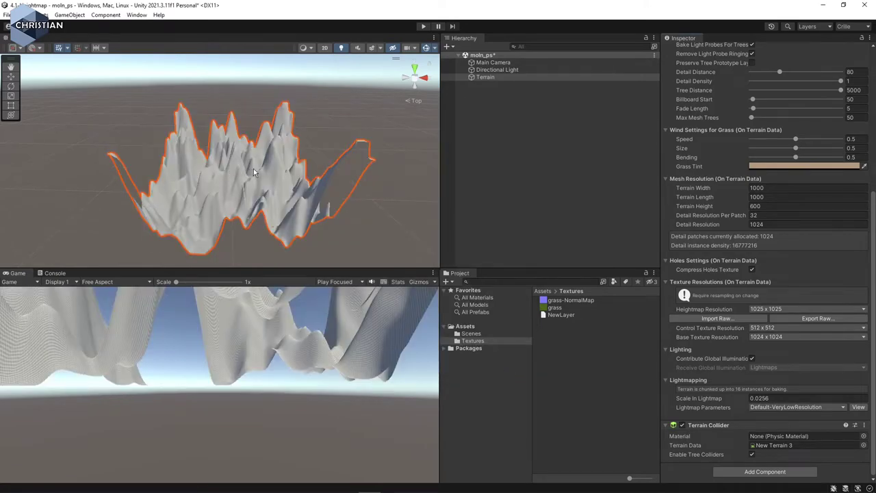
scroll(257, 177, "down", 1)
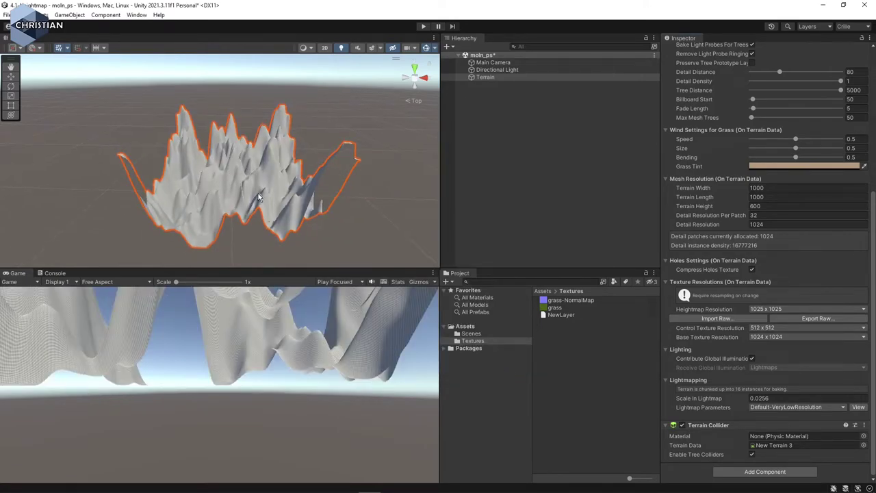
scroll(257, 199, "up", 2)
scroll(253, 197, "up", 2)
scroll(249, 195, "up", 2)
- Set the terrain's Terrain Height to 100
scroll(252, 199, "up", 2)
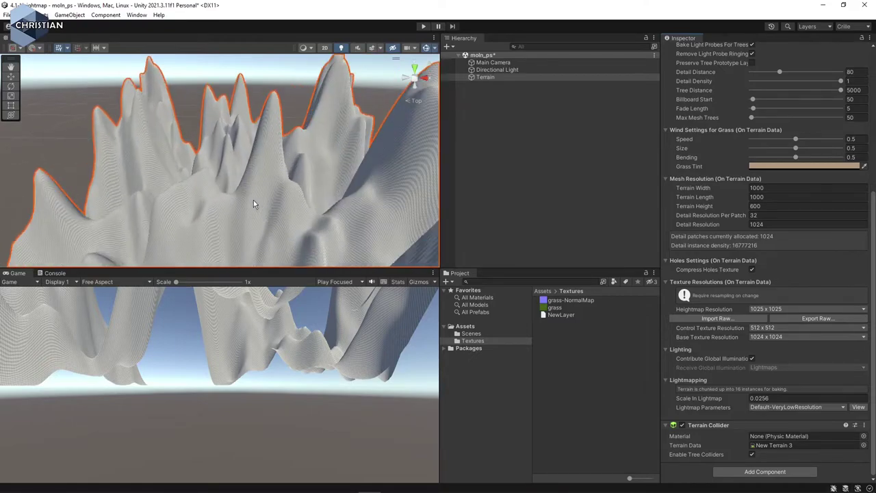
scroll(254, 200, "down", 2)
scroll(254, 200, "down", 2)
scroll(251, 201, "down", 2)
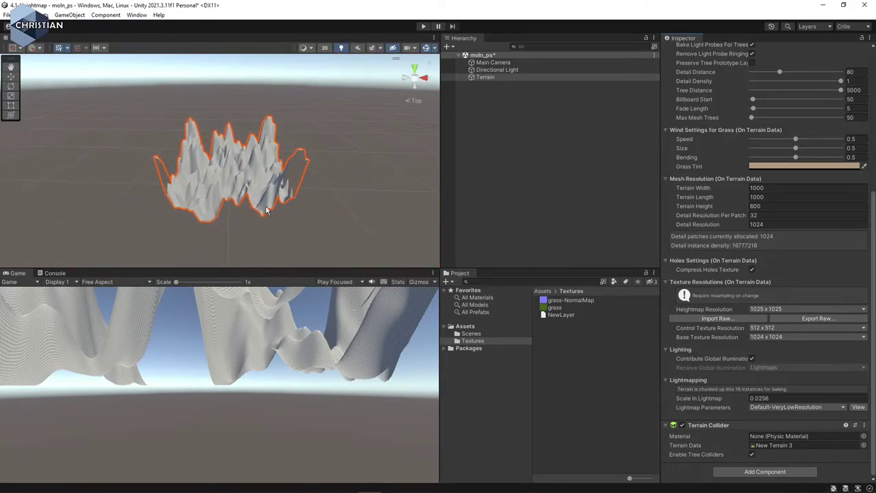
left_click(718, 204)
type("100")
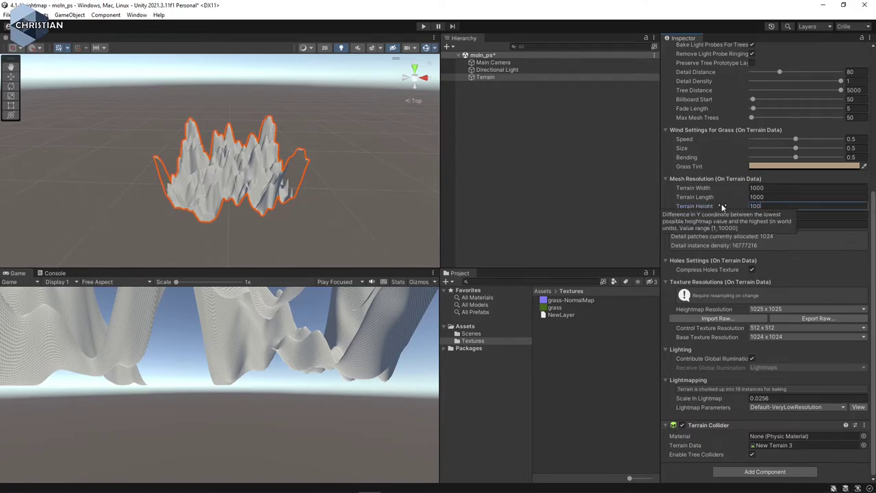
key("Tab")
left_click(261, 204)
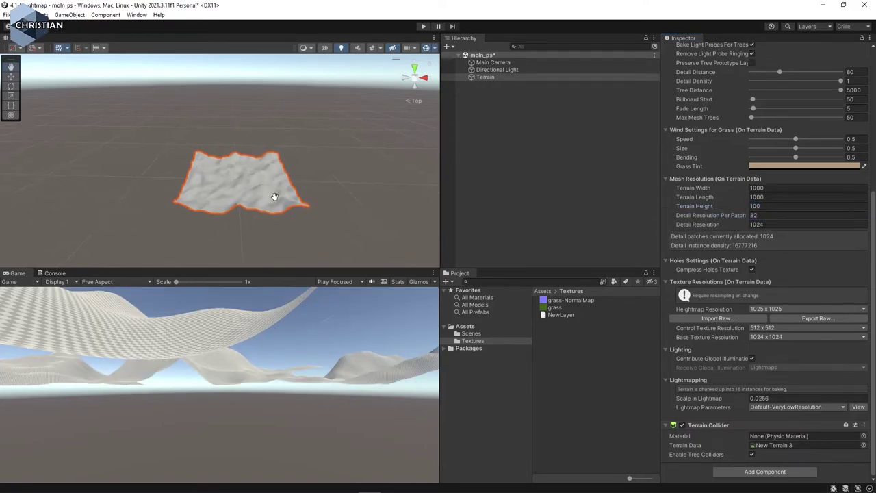
- Change the Terrain Height to 80
scroll(286, 198, "up", 2)
scroll(276, 199, "up", 4)
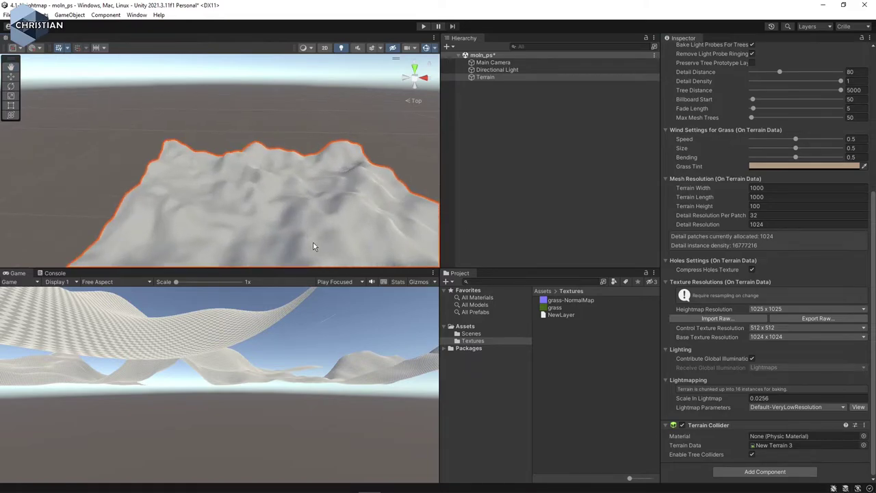
scroll(312, 241, "up", 2)
scroll(328, 190, "up", 2)
scroll(313, 169, "up", 2)
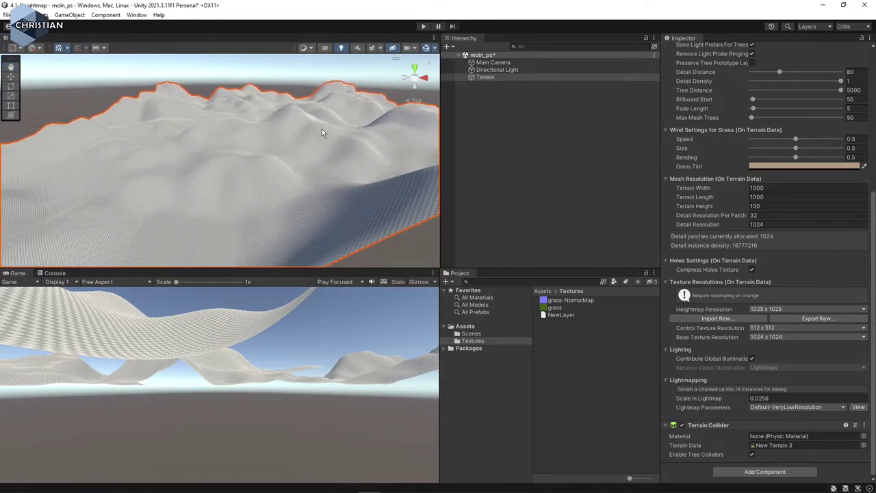
left_click(725, 206)
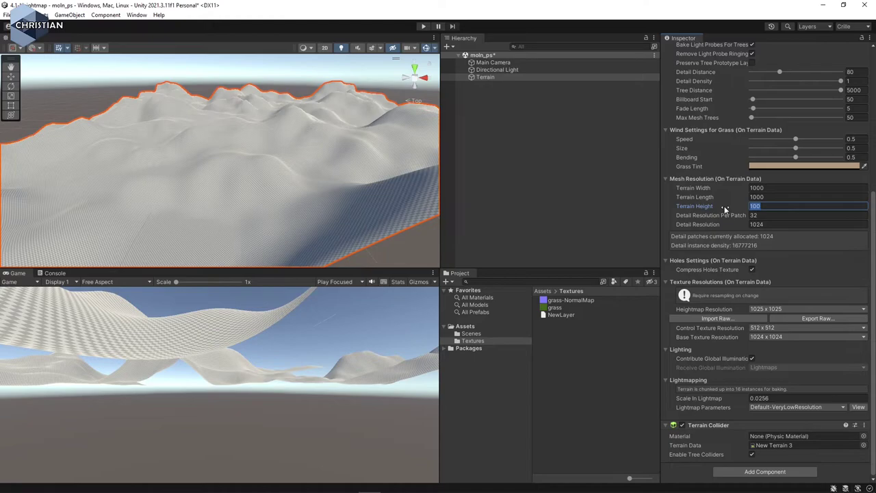
type("80")
key("Tab")
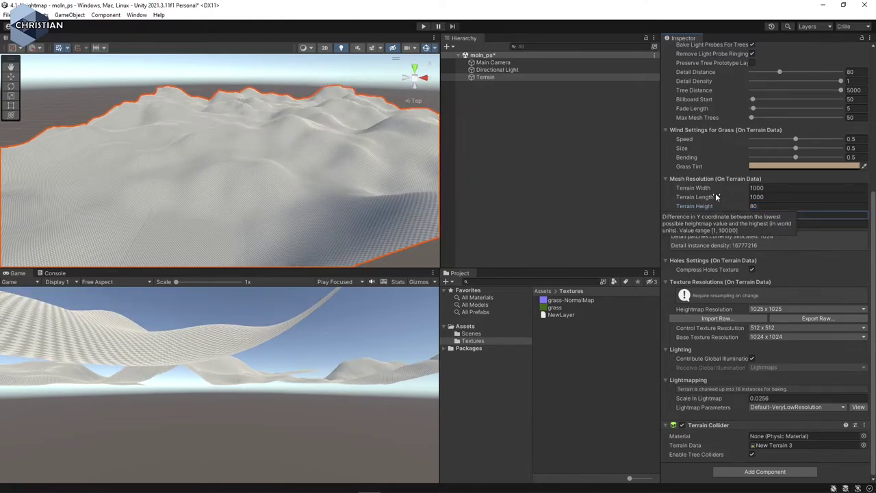
- Lower the Terrain Height to 70, then settle on 60
left_click(741, 206)
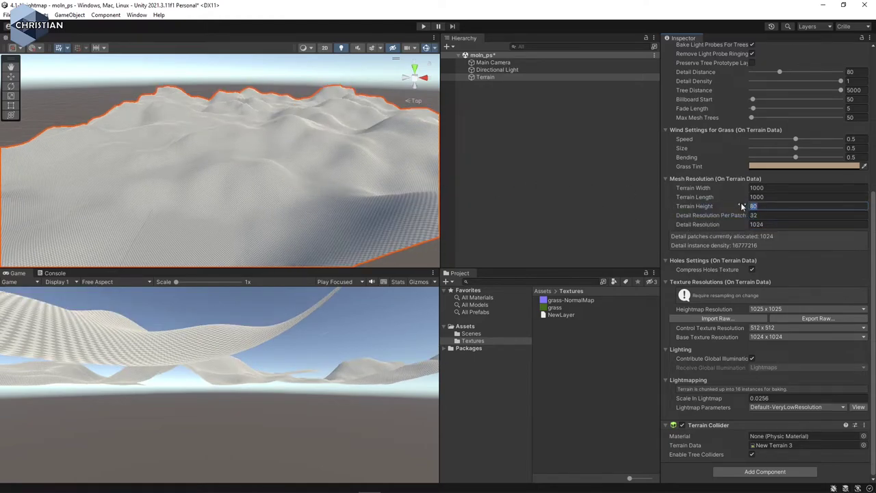
type("20")
key("Tab")
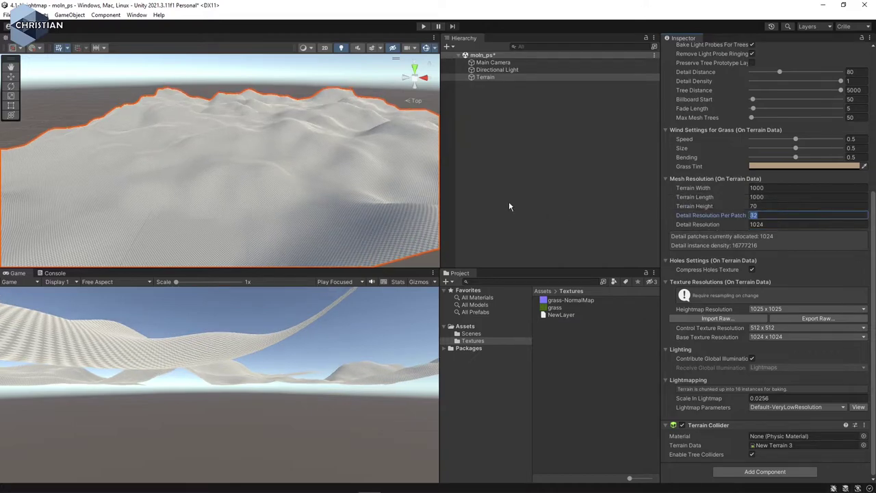
left_click(738, 205)
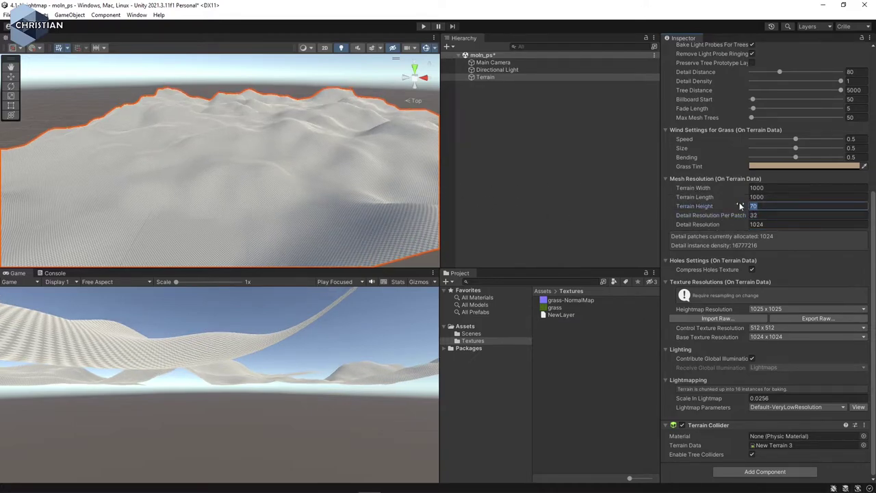
type("8060")
key("Tab")
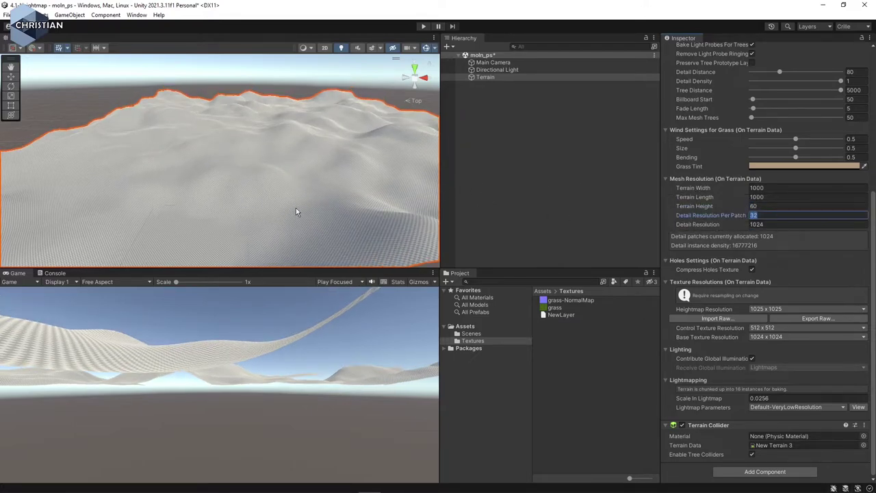
scroll(209, 193, "up", 2)
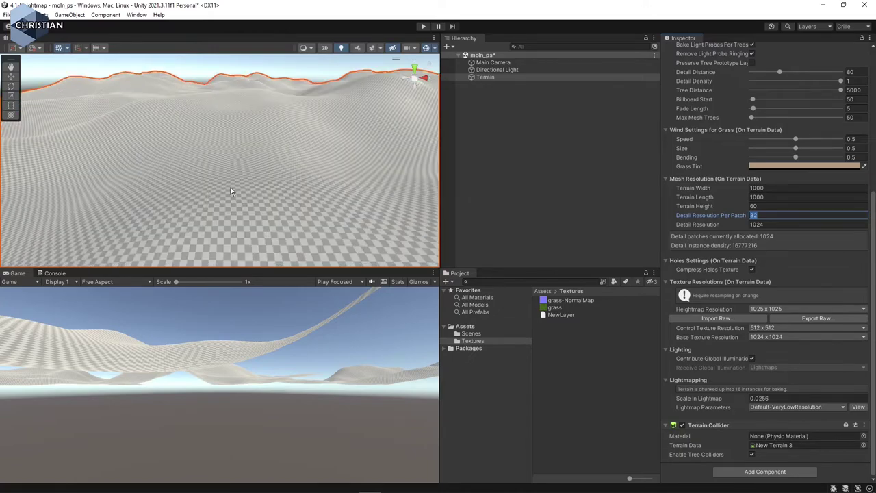
scroll(211, 191, "up", 1)
scroll(234, 202, "up", 2)
scroll(254, 189, "up", 2)
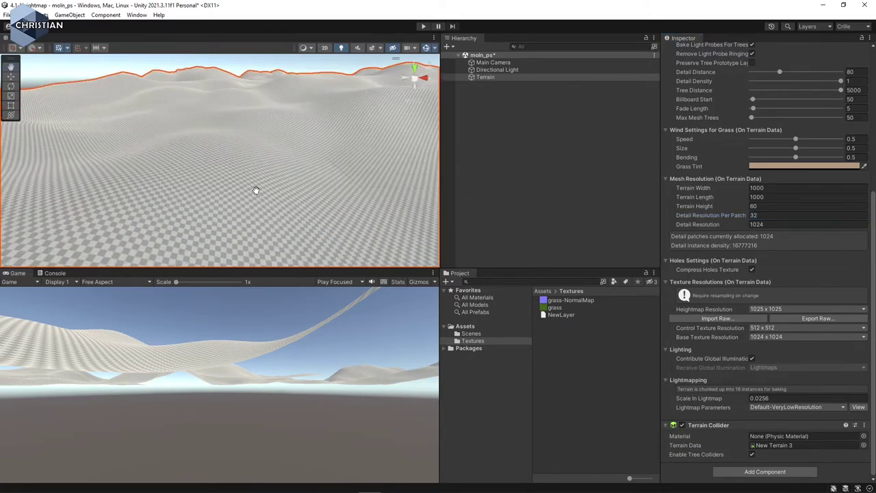
scroll(150, 165, "up", 2)
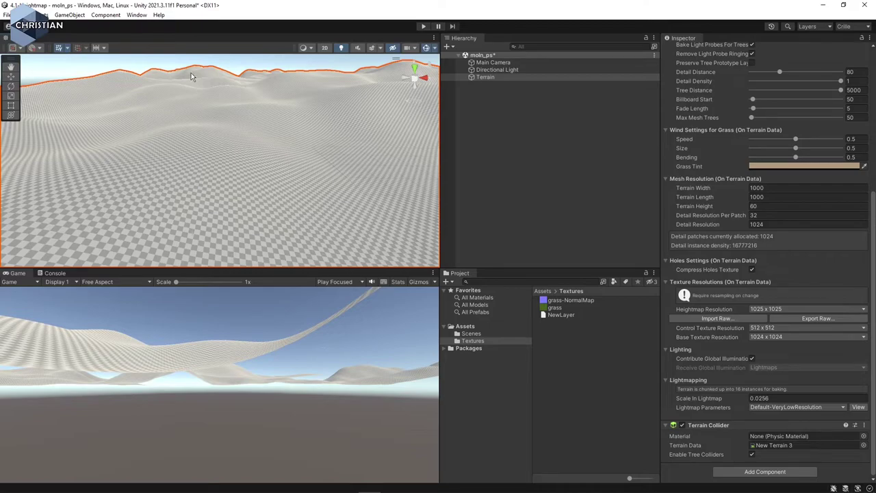
scroll(311, 152, "up", 2)
scroll(313, 176, "up", 2)
scroll(299, 160, "up", 2)
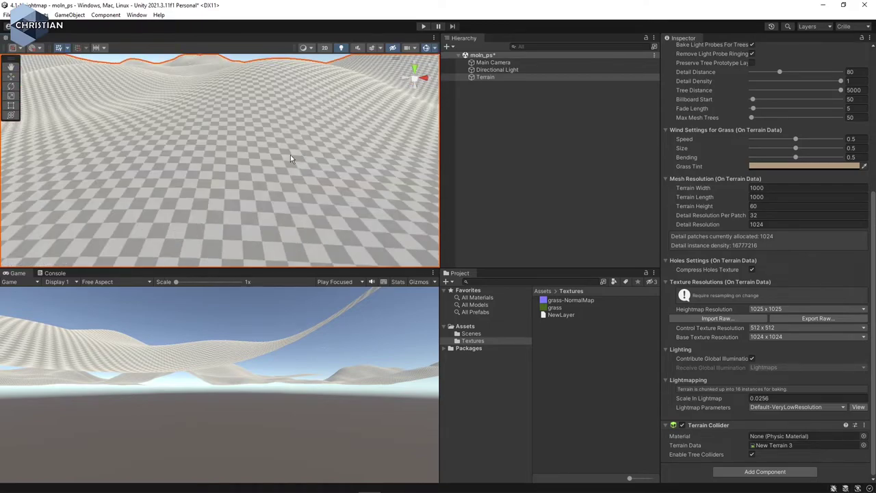
scroll(171, 124, "down", 3)
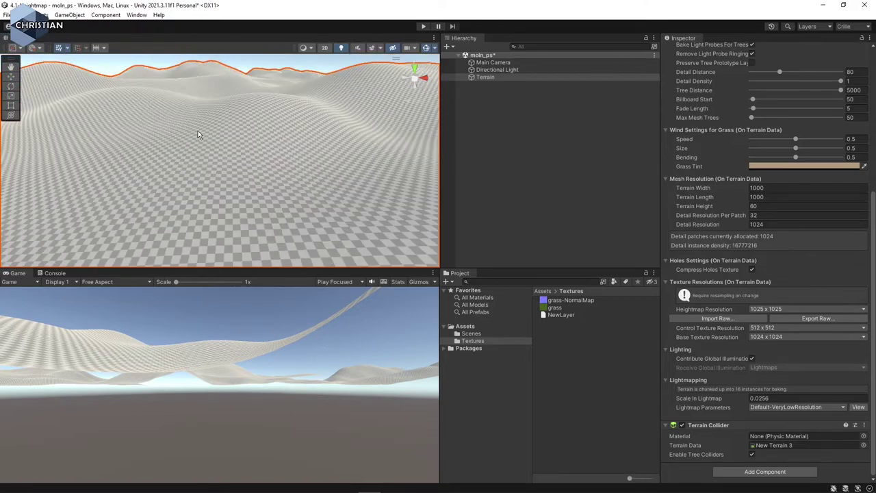
- Change Heightmap Resolution from 1025 x 1025 to 513 x 513
left_click(792, 309)
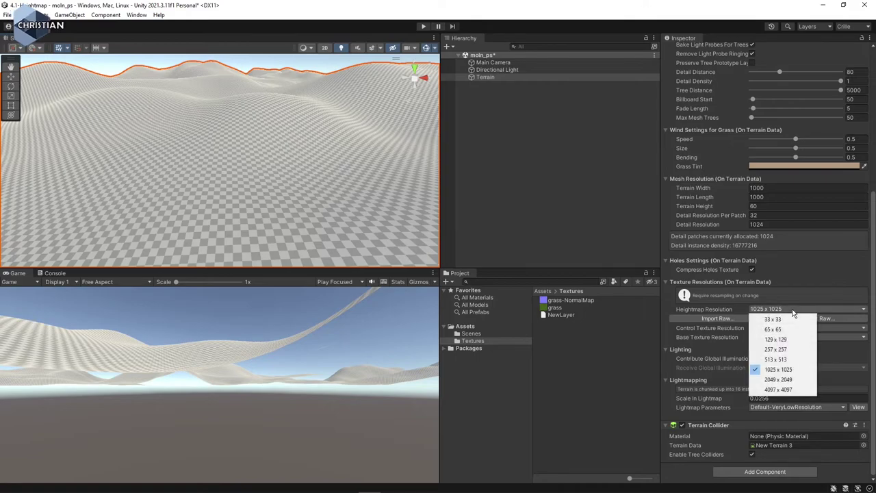
left_click(788, 361)
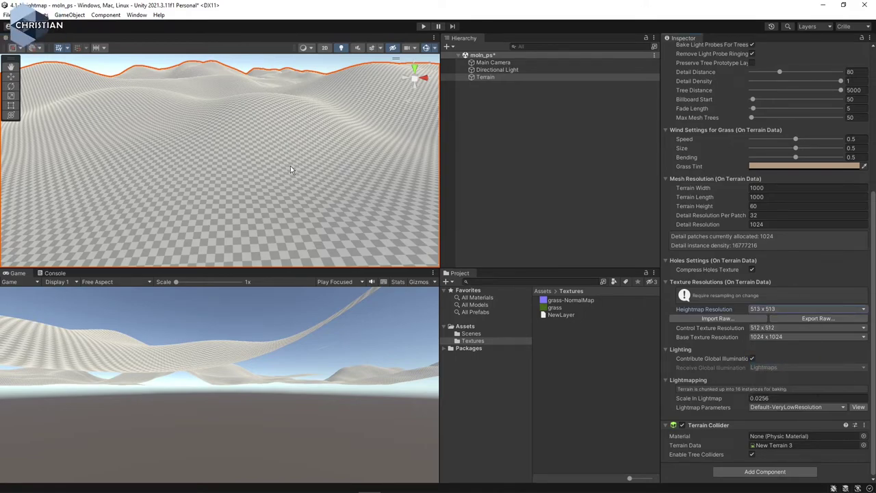
scroll(290, 170, "up", 3)
scroll(273, 173, "down", 5)
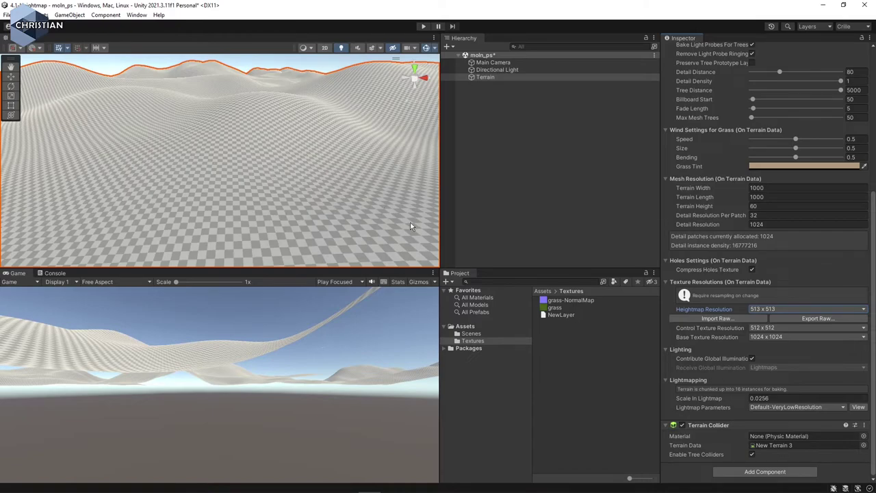
scroll(762, 260, "up", 5)
scroll(762, 264, "up", 1)
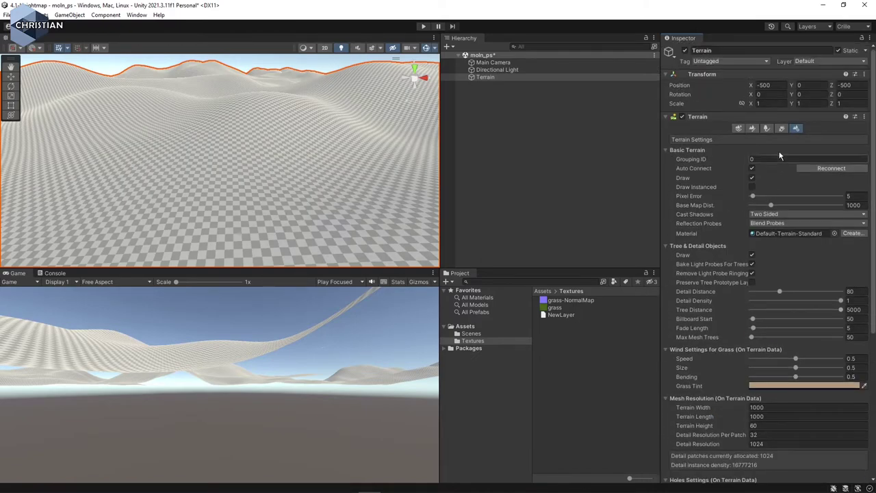
- In Paint Texture, create terrain layer New Layer 1 using the grass texture
left_click(753, 128)
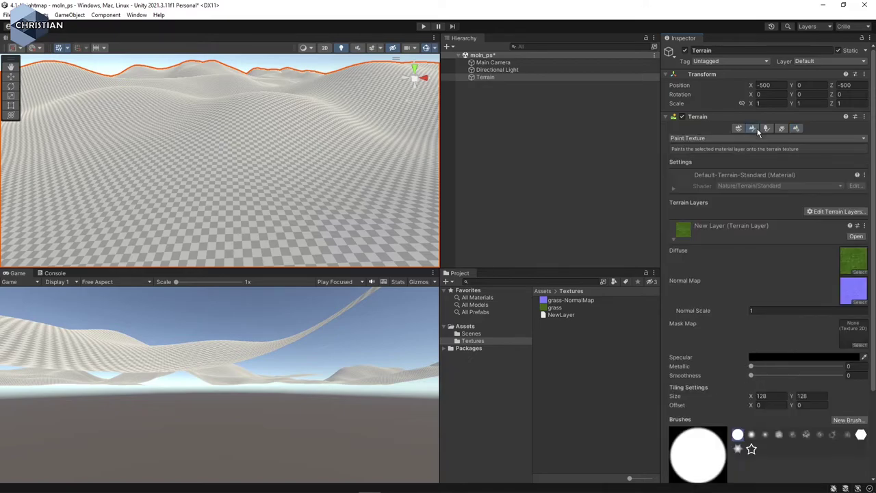
left_click(684, 231)
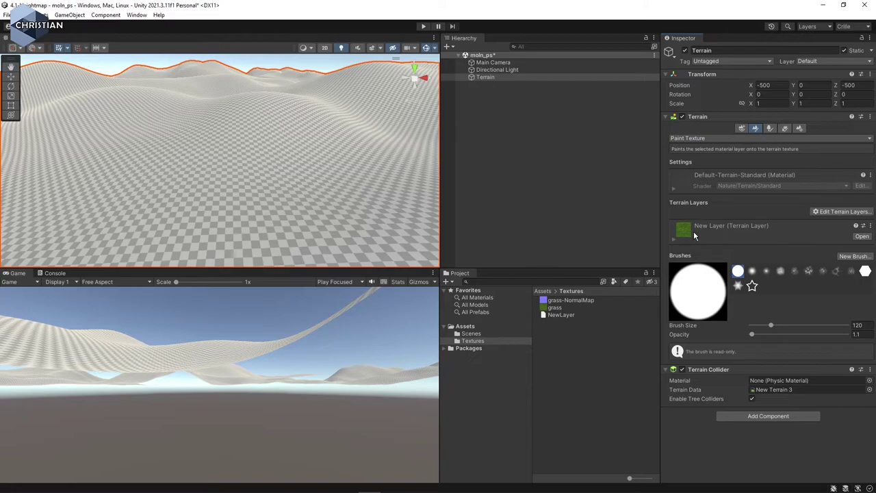
left_click(841, 212)
left_click(831, 224)
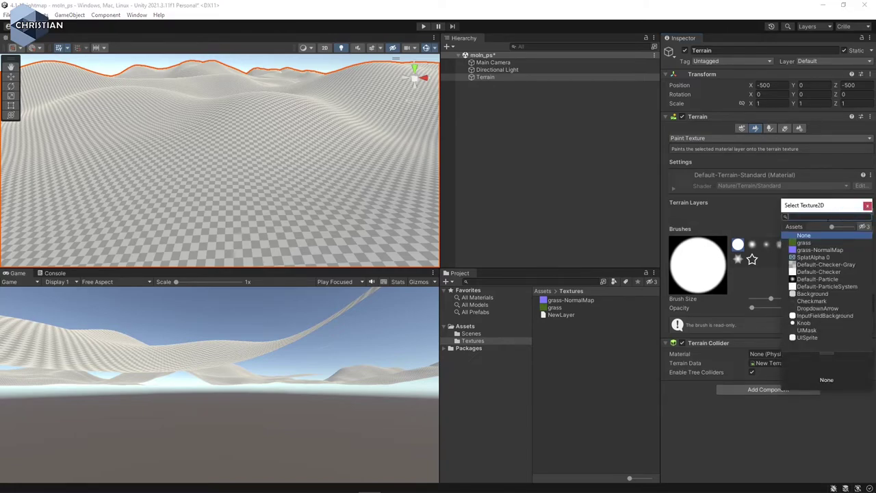
double_click(813, 243)
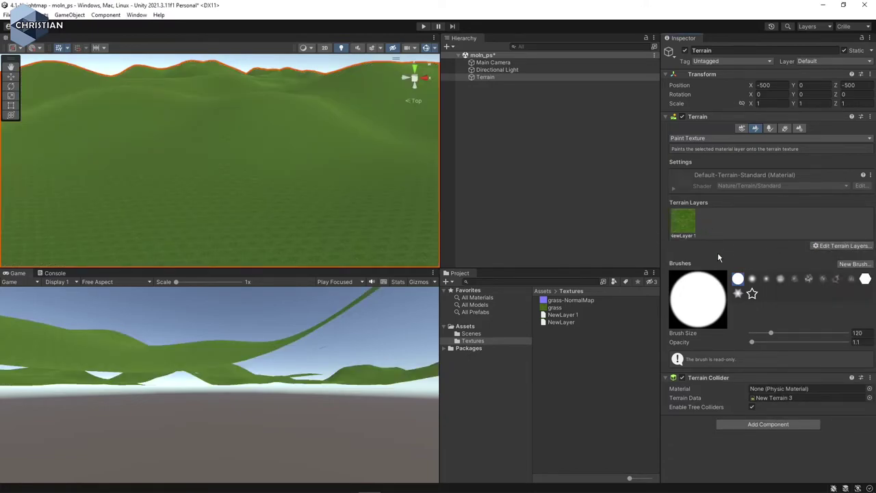
left_click(687, 231)
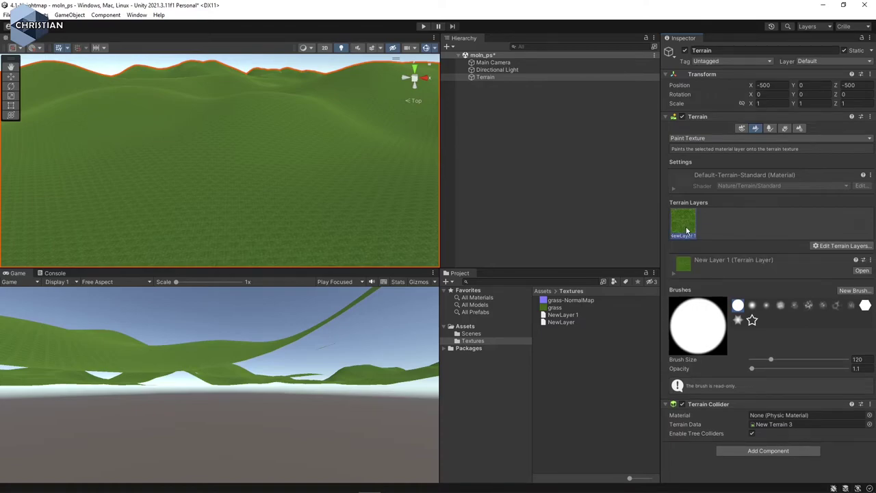
- Assign grass-NormalMap as New Layer 1's normal map
left_click(672, 273)
scroll(853, 277, "down", 1)
scroll(852, 277, "down", 1)
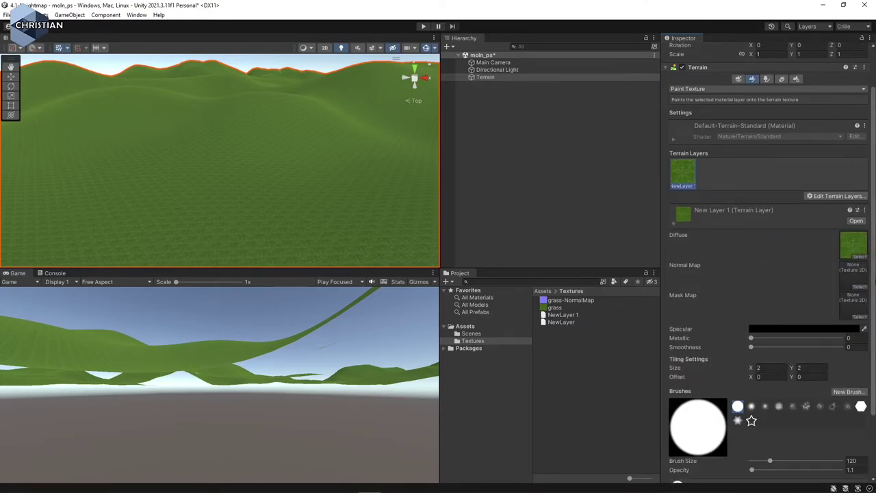
left_click_drag(587, 303, 864, 279)
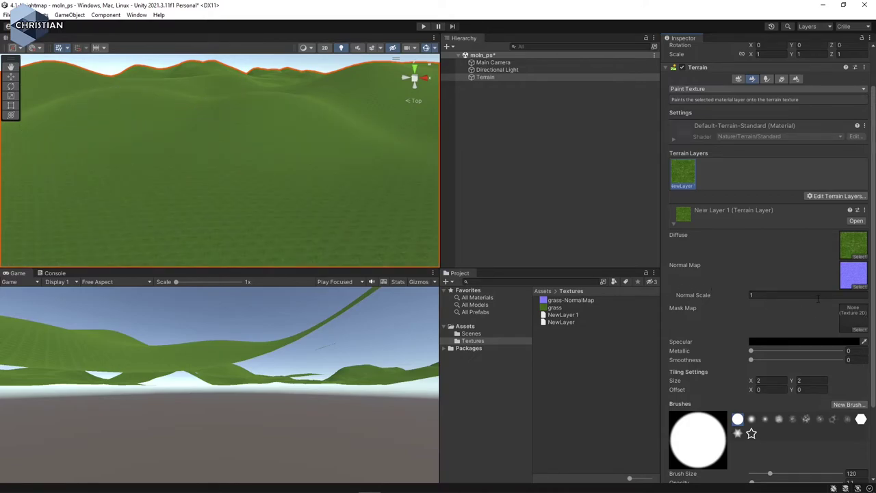
scroll(811, 294, "down", 1)
scroll(808, 292, "down", 3)
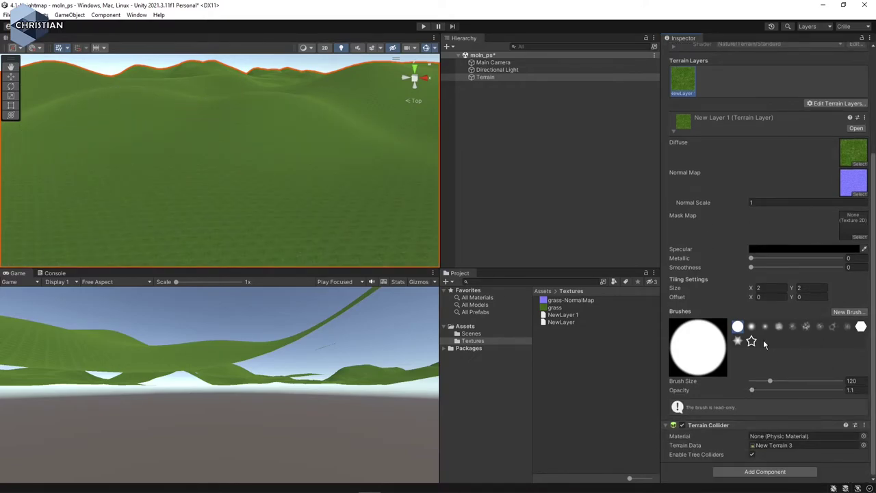
- Set the layer's Tiling Size to 64, then to 32 by 32
left_click(766, 288)
type("4")
key("Tab")
type("64")
key("Return")
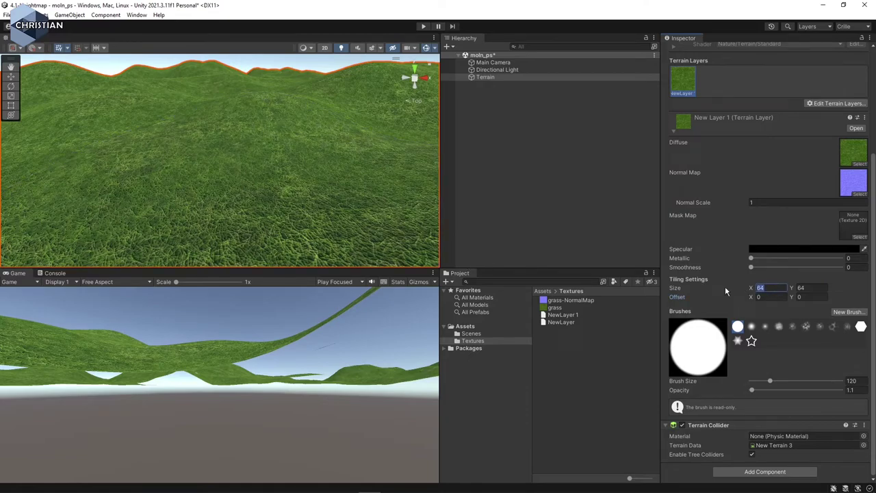
type("32")
key("Tab")
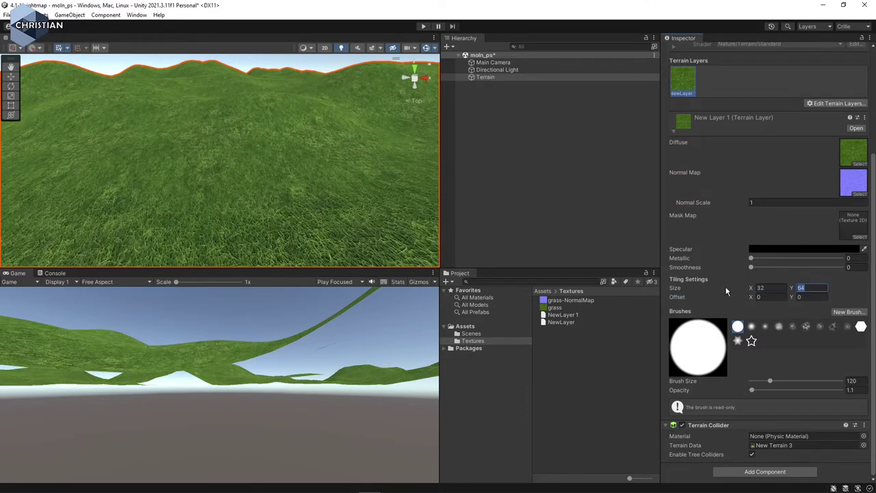
type("32")
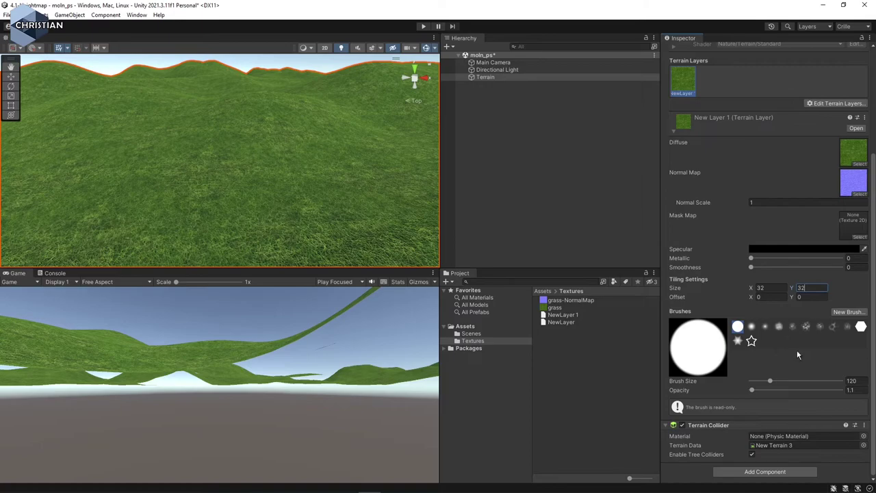
- Reduce the Brush Size from 120 to 4 and look over the terrain
left_click_drag(770, 380, 753, 385)
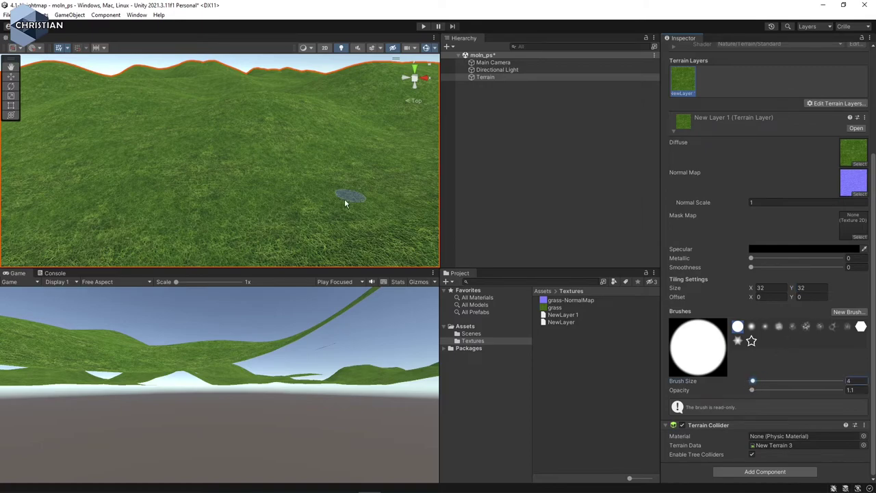
scroll(253, 229, "up", 5)
scroll(235, 238, "down", 3)
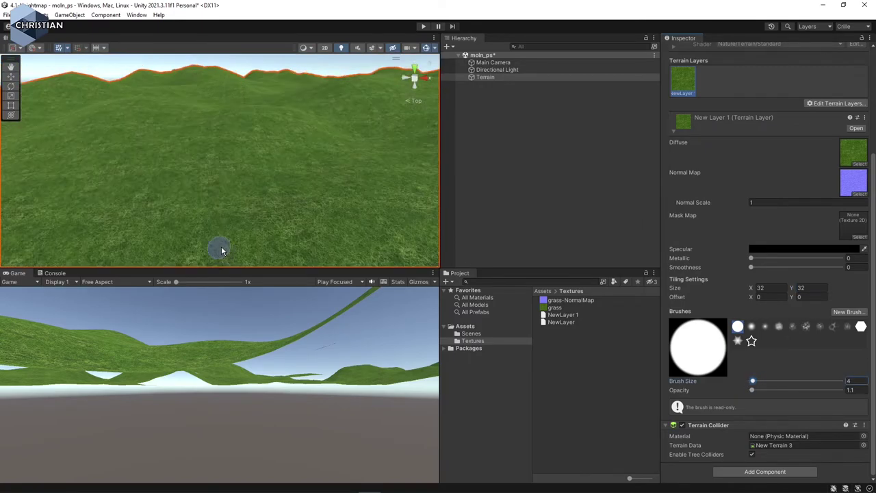
scroll(248, 248, "down", 2)
scroll(319, 235, "up", 2)
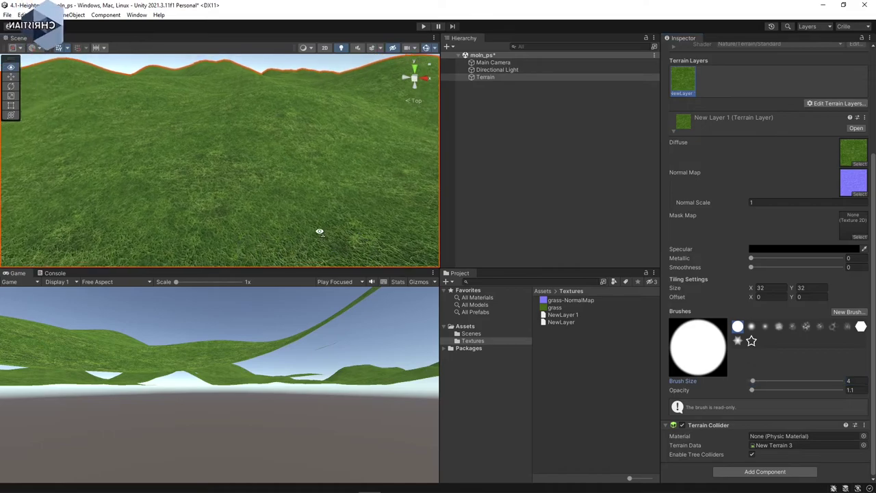
scroll(284, 223, "up", 3)
scroll(205, 211, "down", 3)
scroll(221, 226, "down", 3)
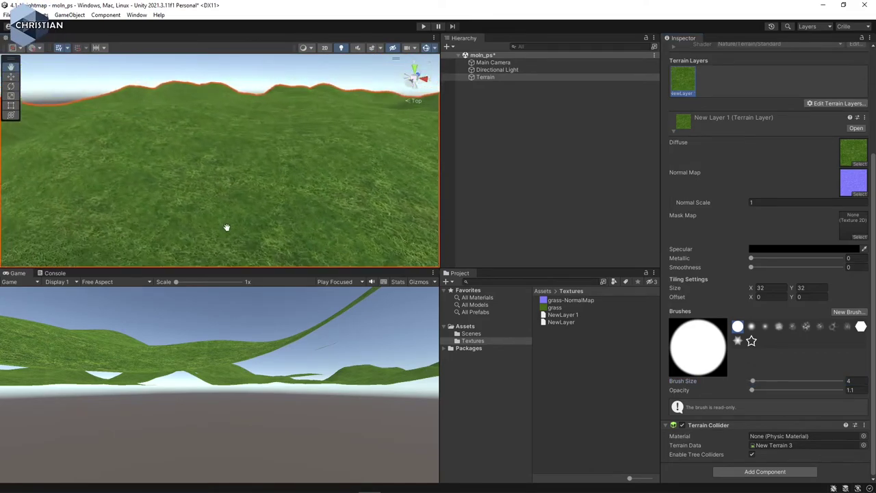
scroll(228, 229, "down", 2)
scroll(230, 233, "down", 2)
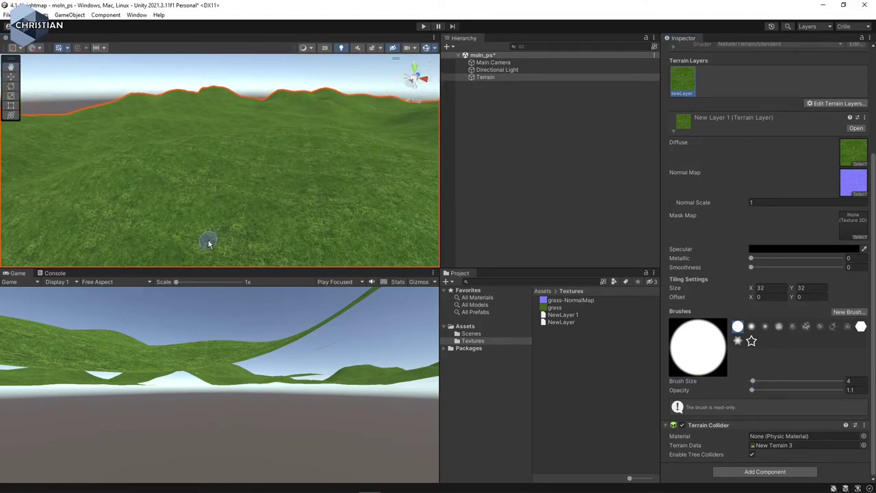